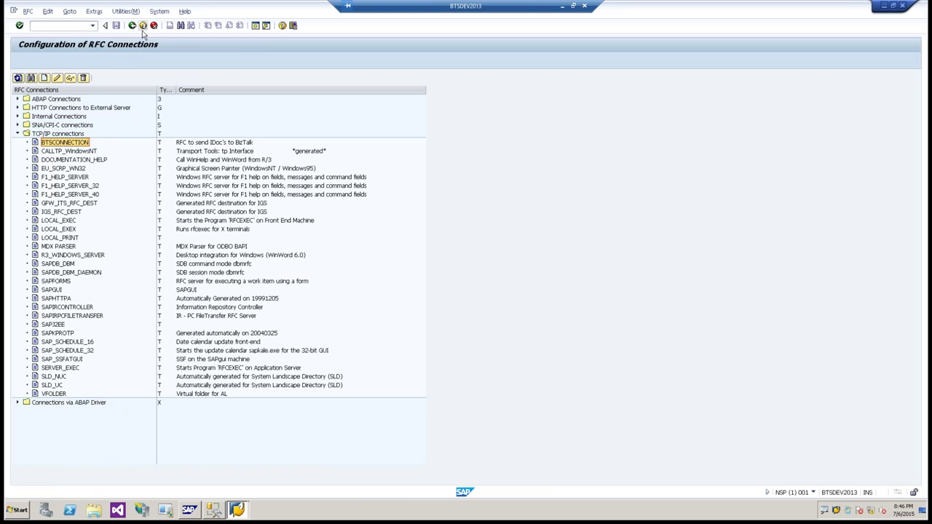
left_click(144, 26)
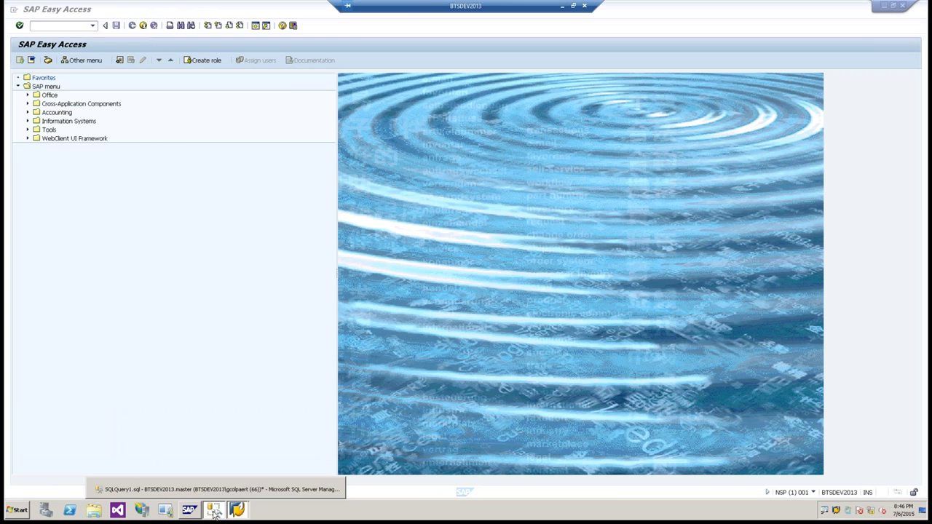
Step: In SSMS, run the DELETE FROM statement to empty all 8 rows from IDOCResult
left_click(214, 512)
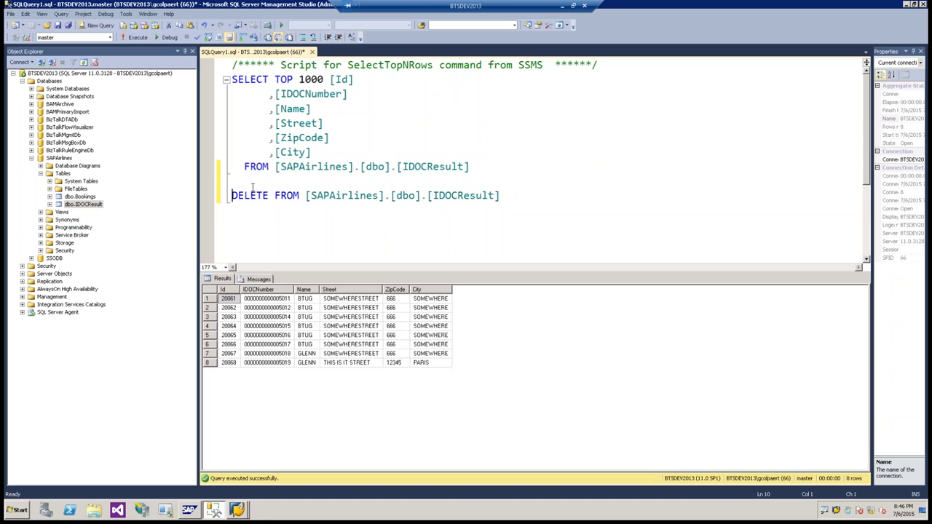
left_click_drag(542, 194, 230, 197)
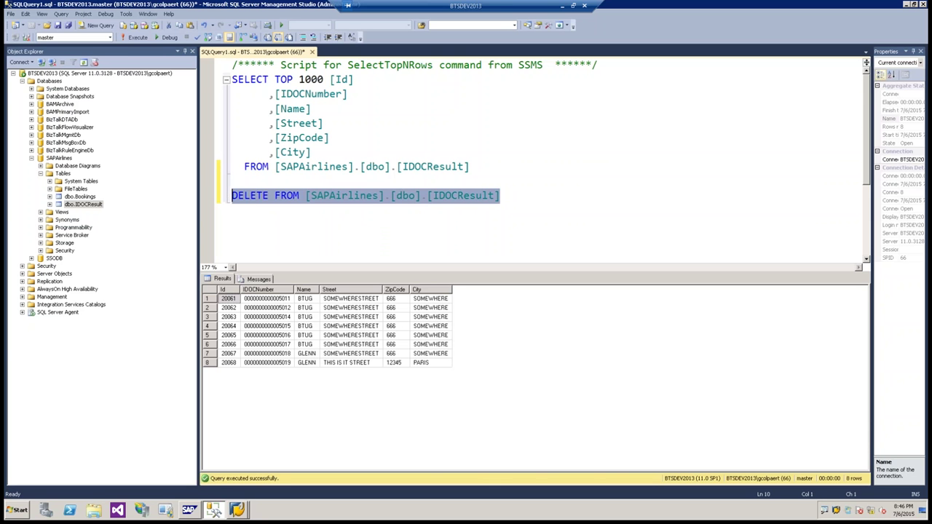
left_click(138, 37)
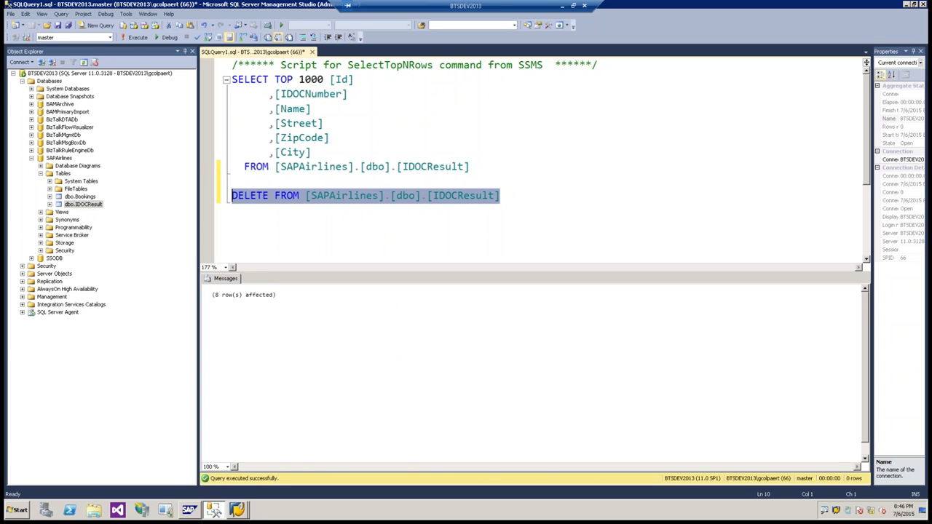
Step: Comment out the DELETE line with -- and rerun the SELECT query
left_click(254, 170)
type("--")
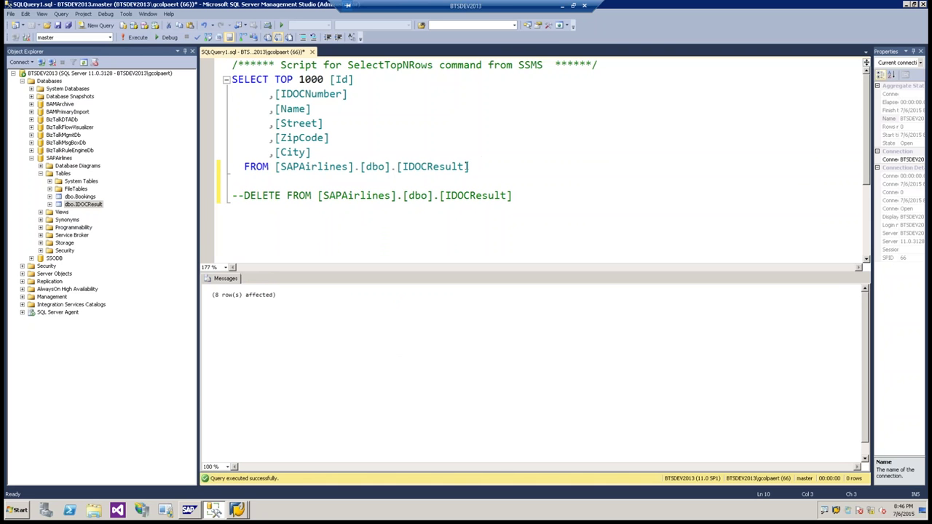
left_click(130, 40)
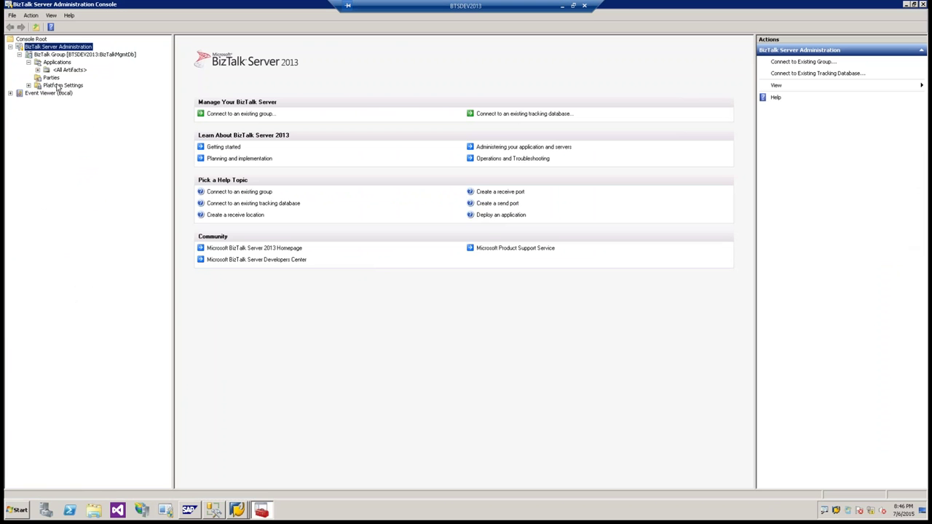
Step: Open the properties of the rIDOCs receive location under BTS.SAP Receive Locations
left_click(37, 100)
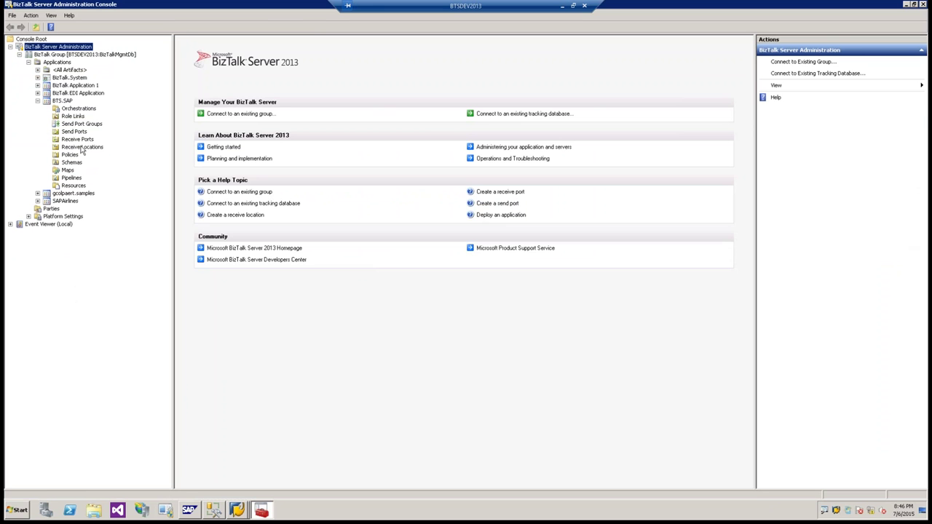
left_click(78, 148)
left_click(395, 82)
double_click(395, 82)
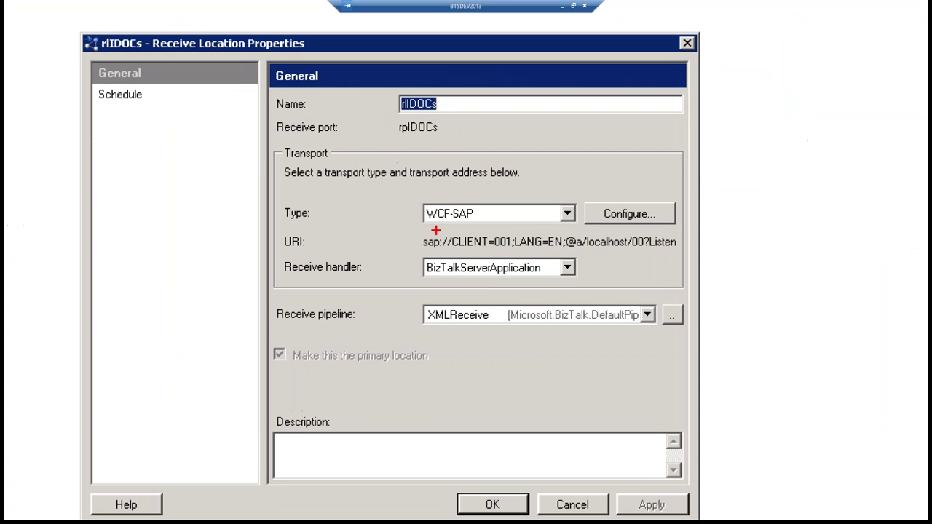
left_click_drag(480, 224, 531, 224)
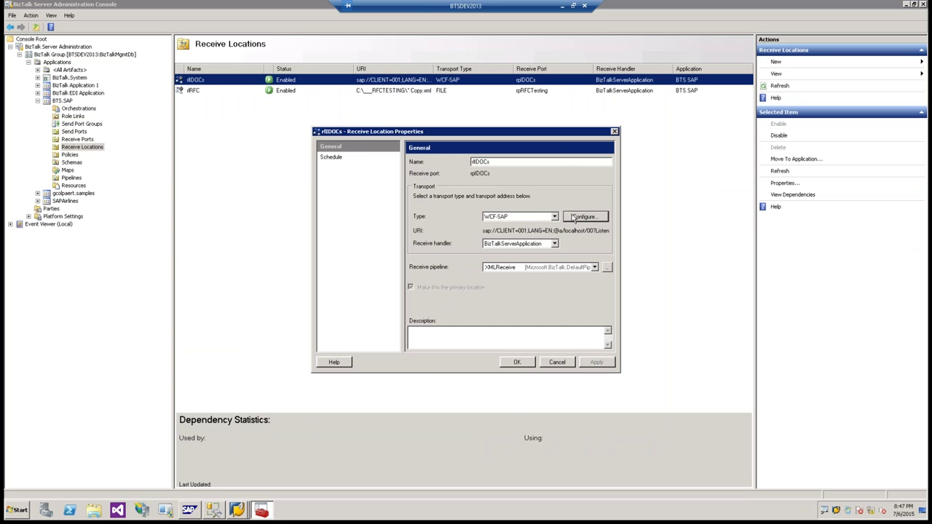
Step: Show the WCF-SAP settings: gateway host localhost, service SAPGW00, Program Id BIZTALK
left_click(574, 217)
left_click(531, 148)
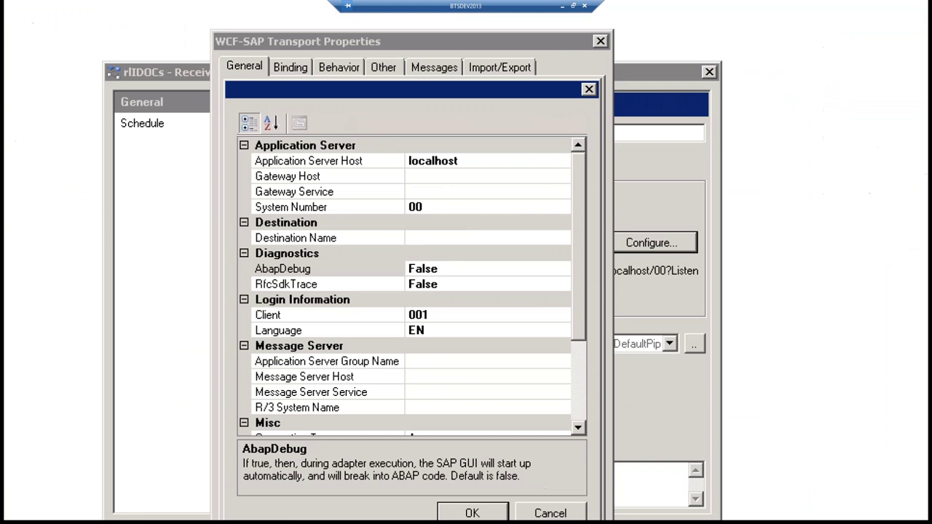
left_click_drag(405, 167, 479, 167)
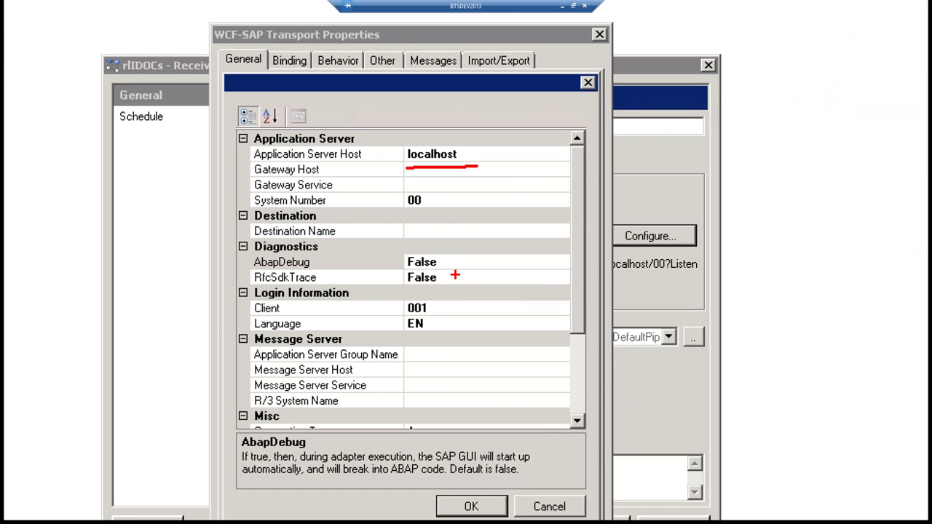
left_click_drag(449, 303, 447, 330)
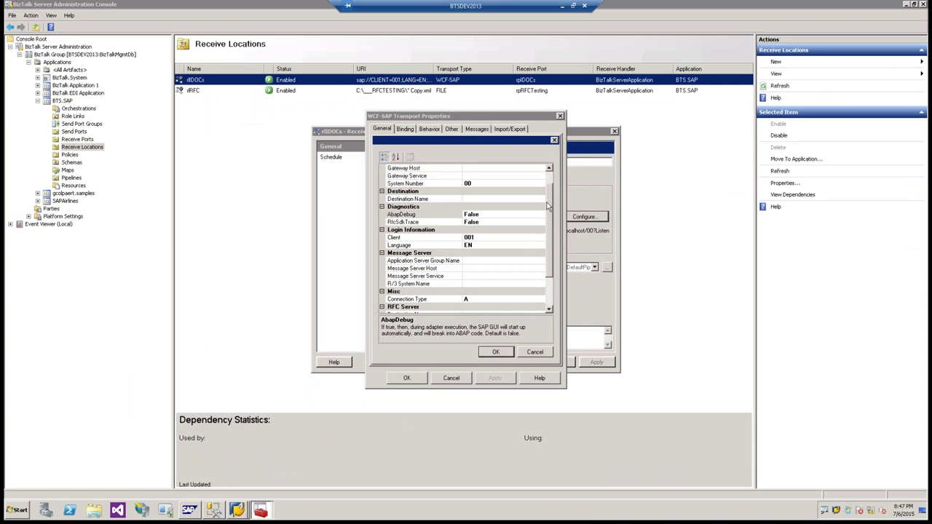
scroll(563, 272, "down", 3)
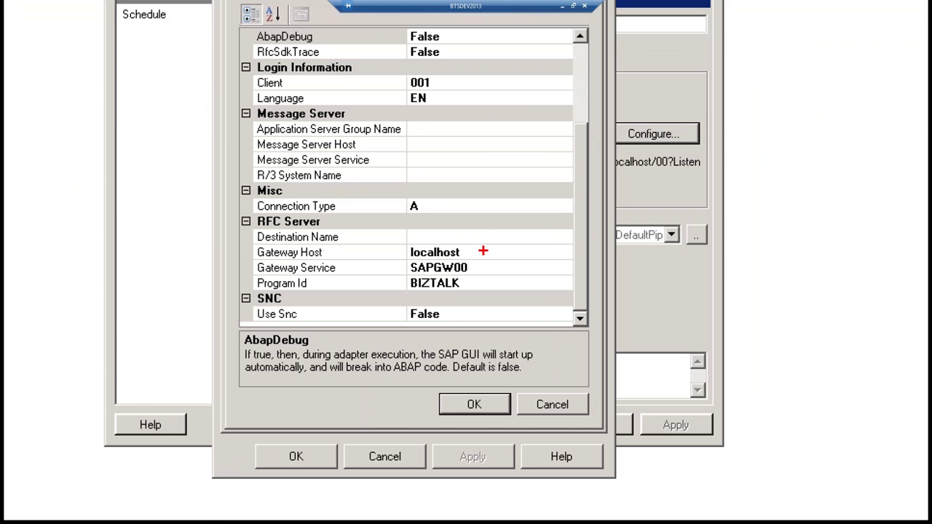
left_click_drag(499, 276, 502, 295)
left_click_drag(411, 296, 466, 293)
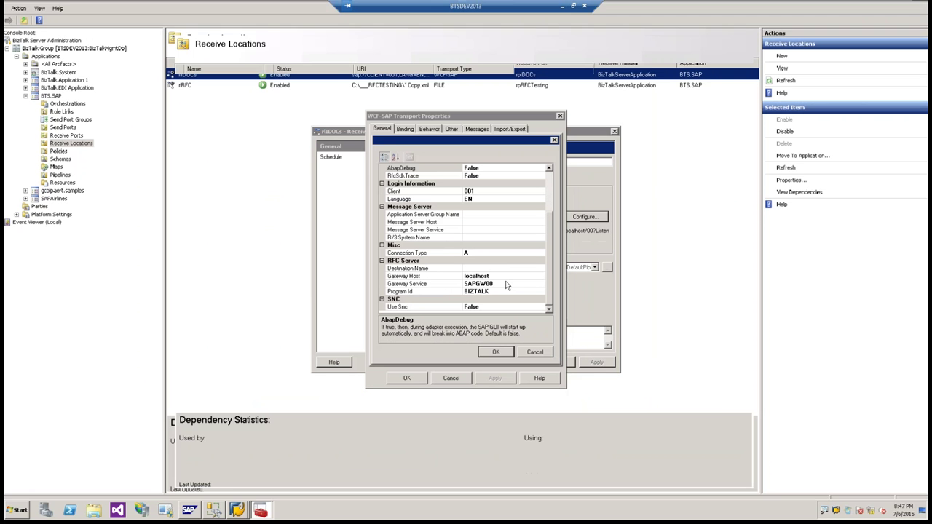
mouse_move(238, 503)
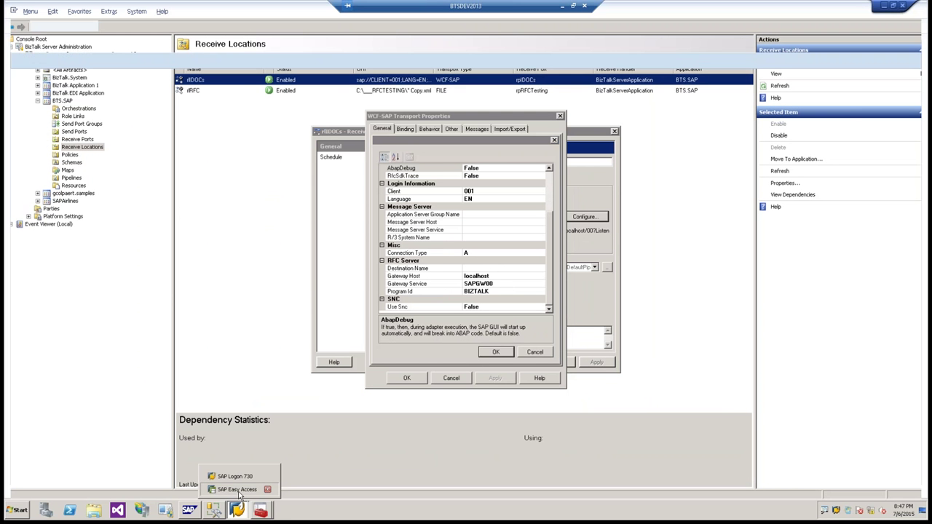
Step: Run a successful SM59 connection test on the BTSCONNECTION TCP/IP destination
left_click(239, 498)
type("sm59")
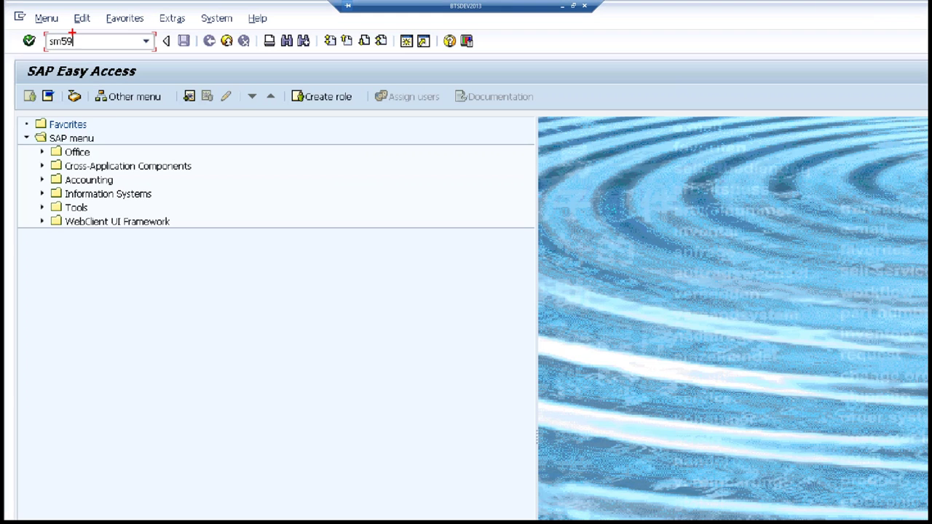
key("Return")
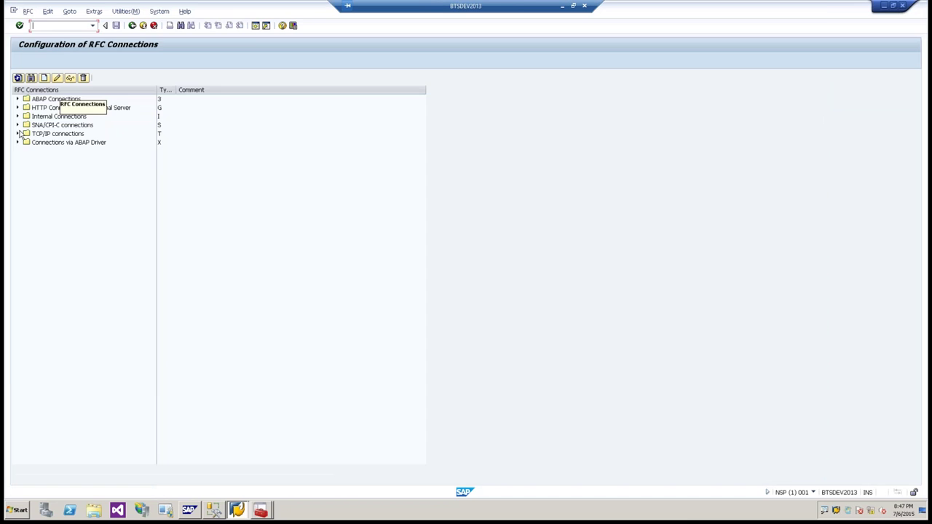
left_click(44, 144)
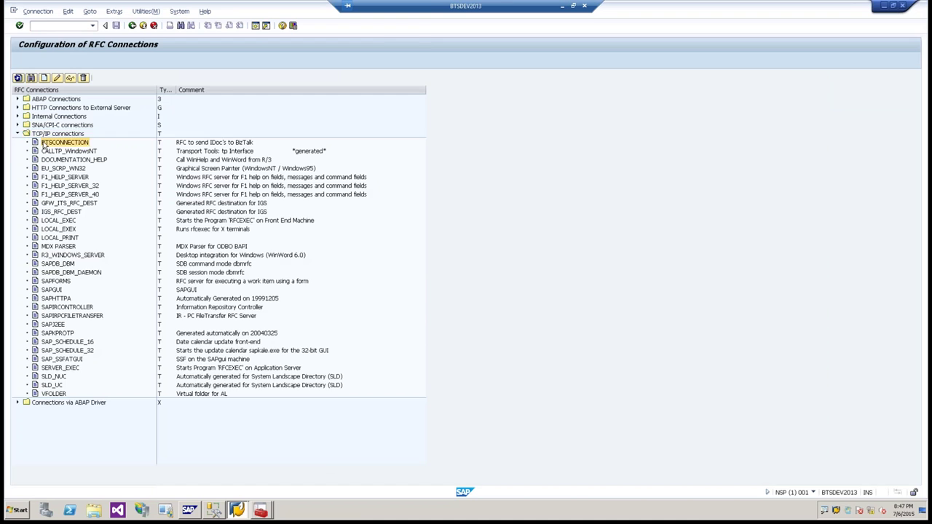
double_click(44, 143)
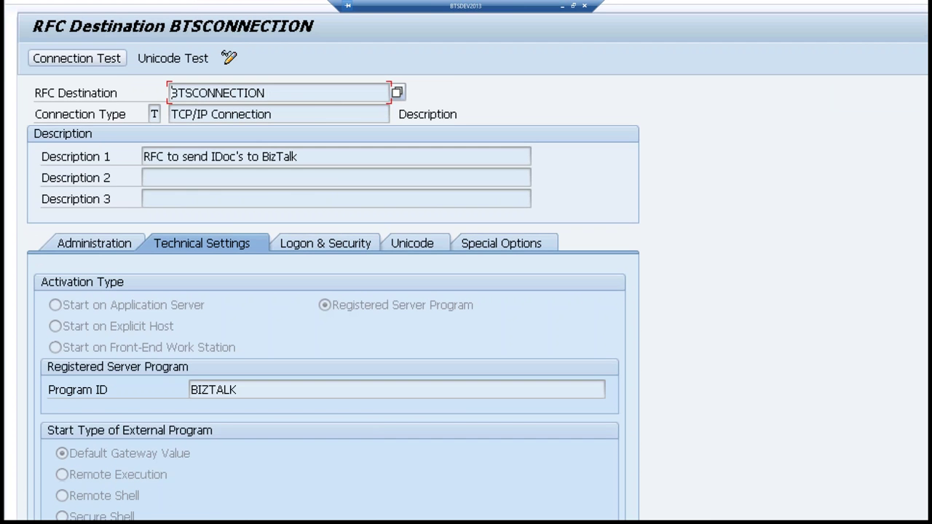
left_click(48, 61)
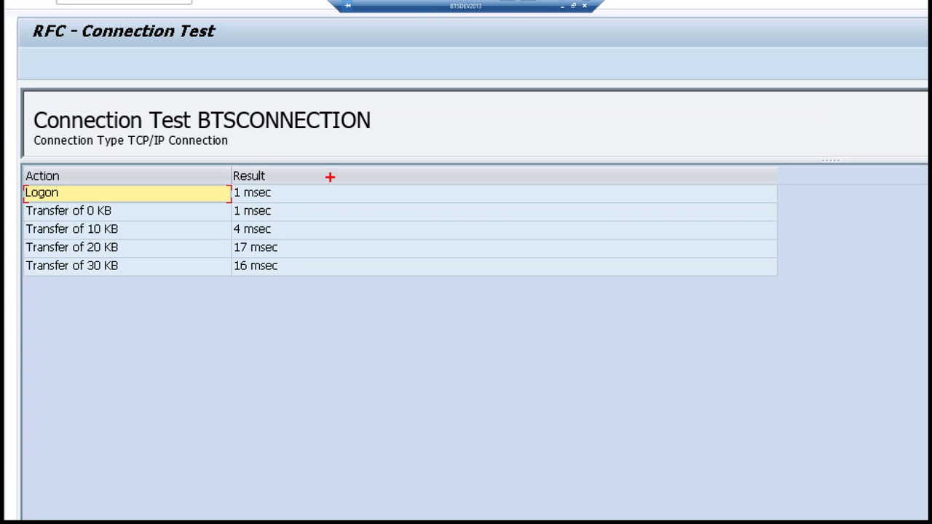
left_click_drag(166, 117, 156, 153)
left_click_drag(309, 251, 314, 289)
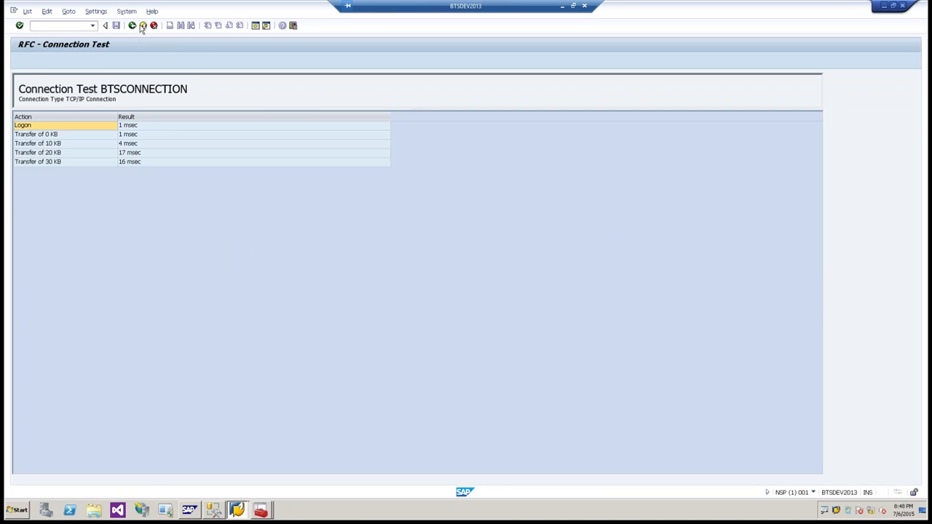
Step: Exit back to the SAP Easy Access screen
left_click(143, 26)
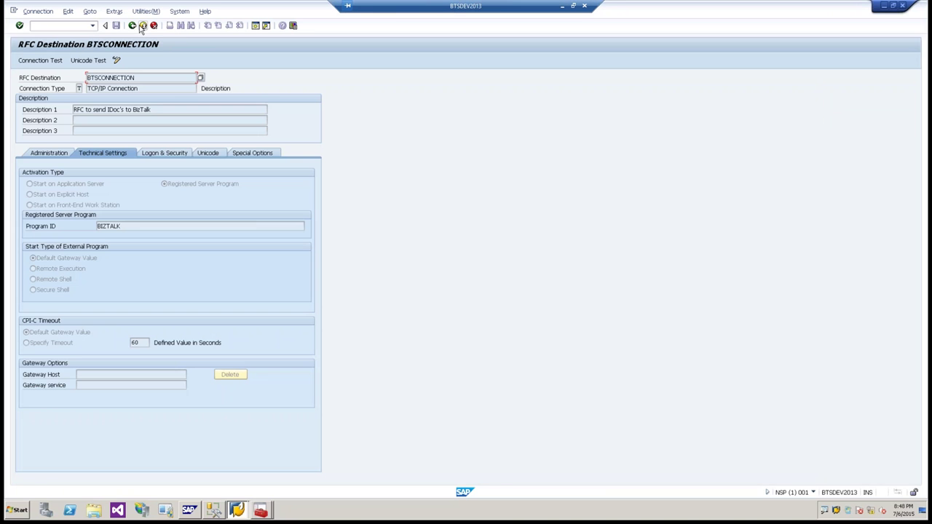
left_click(143, 27)
left_click(143, 26)
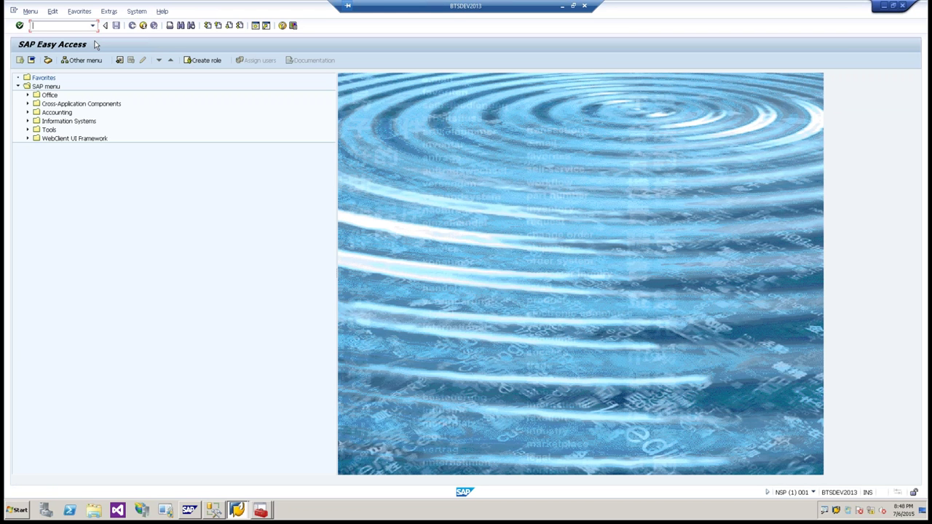
type("we19")
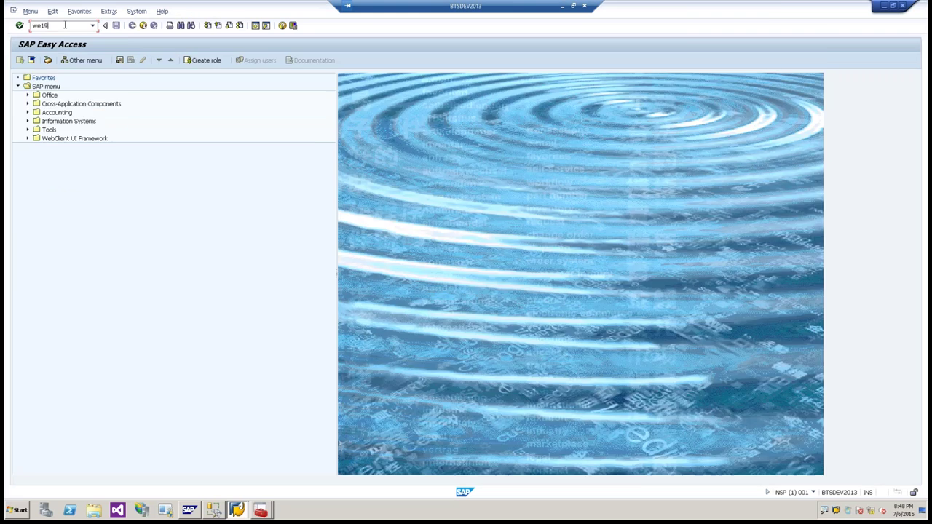
key("Return")
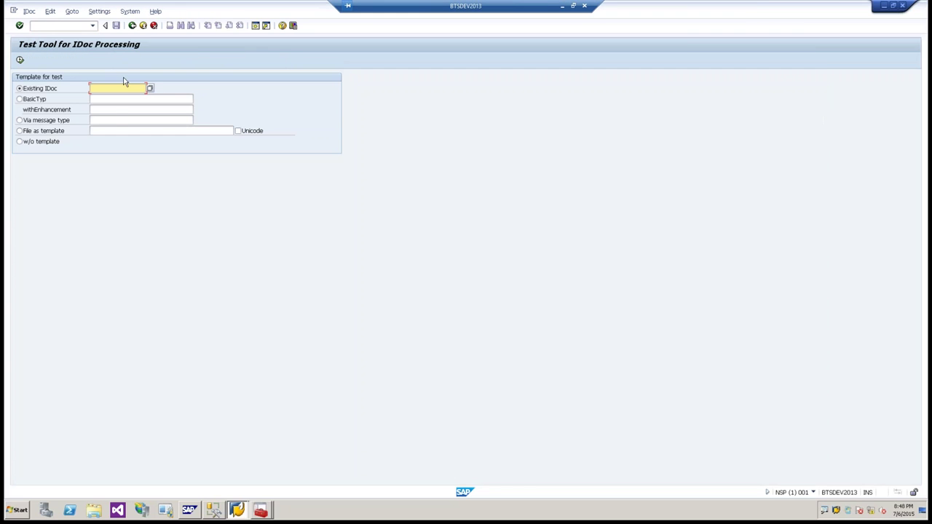
left_click(150, 88)
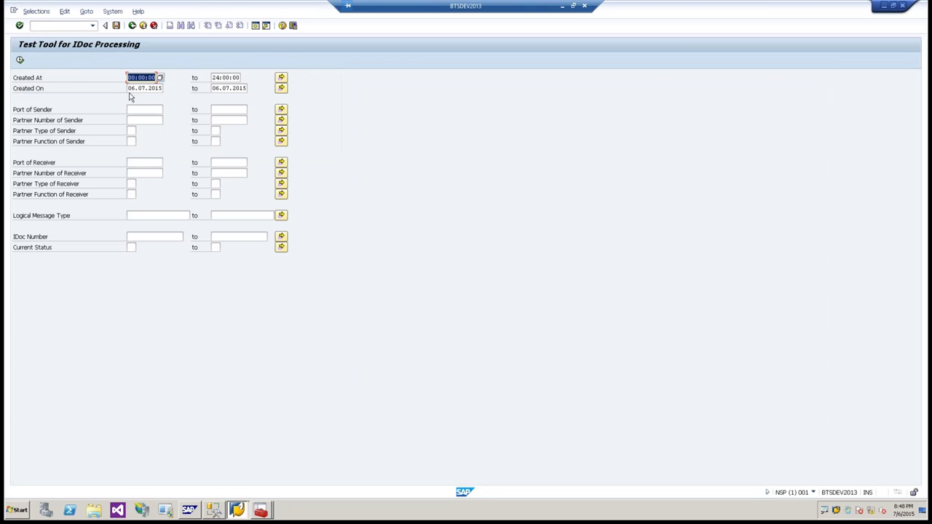
left_click(20, 60)
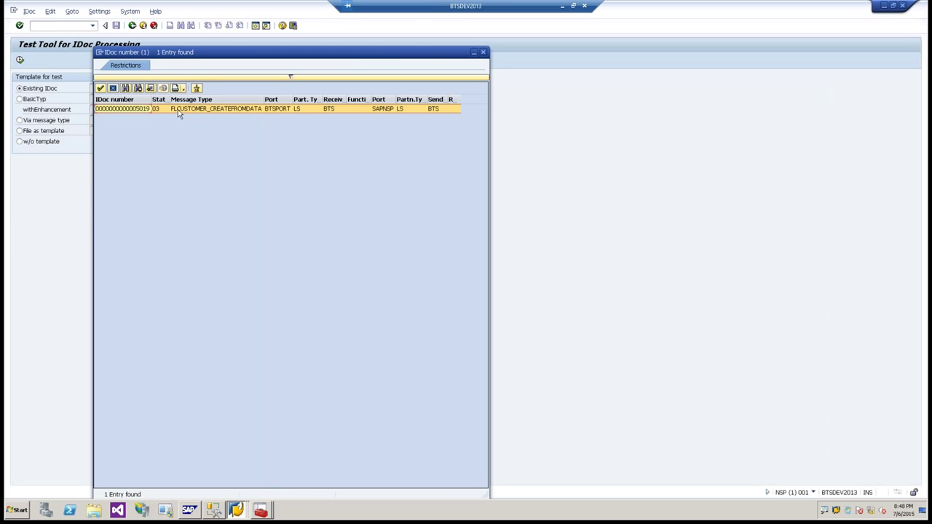
double_click(177, 112)
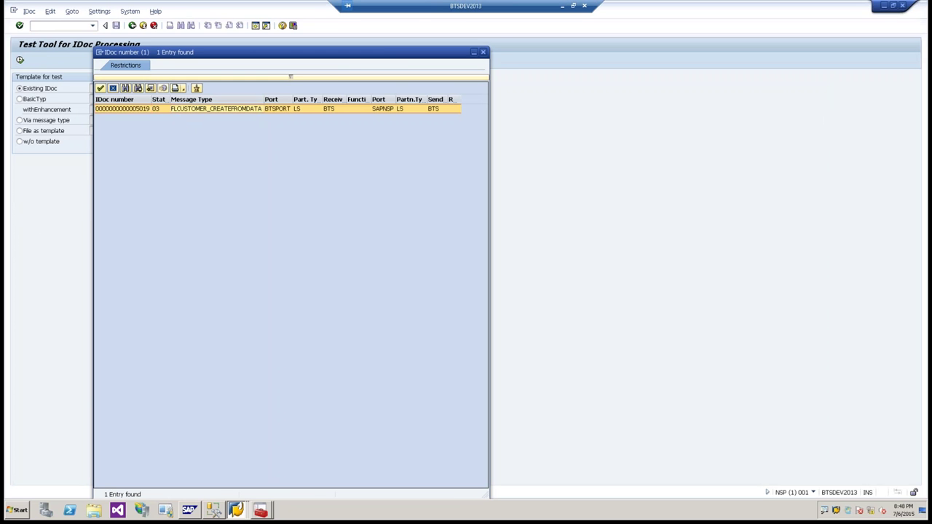
left_click(20, 61)
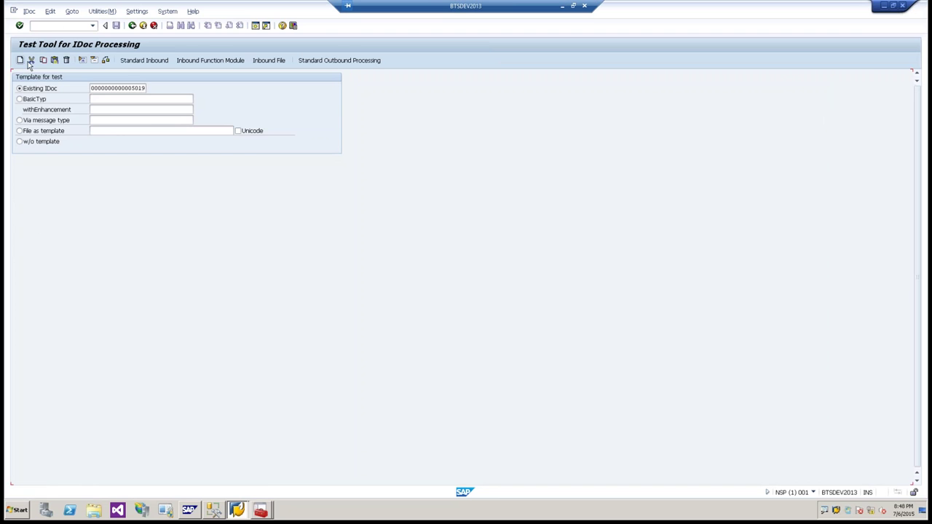
left_click(33, 99)
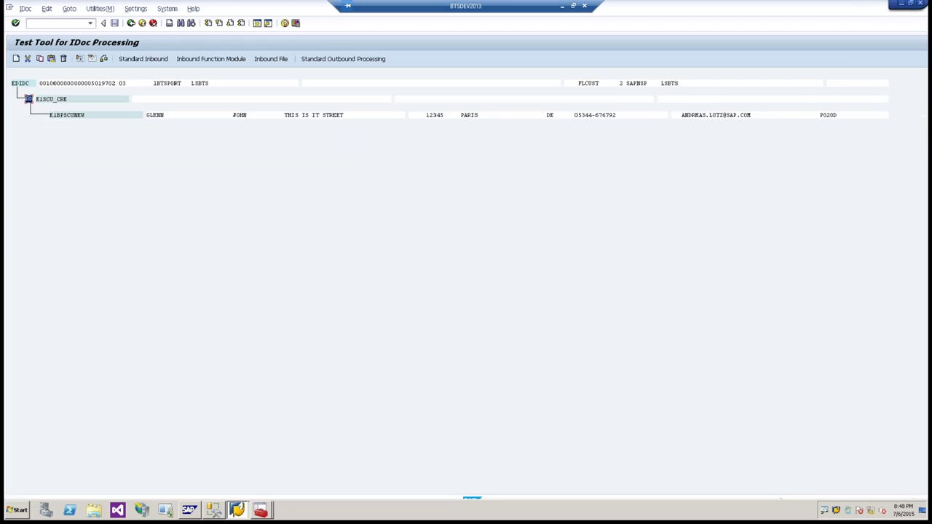
double_click(138, 115)
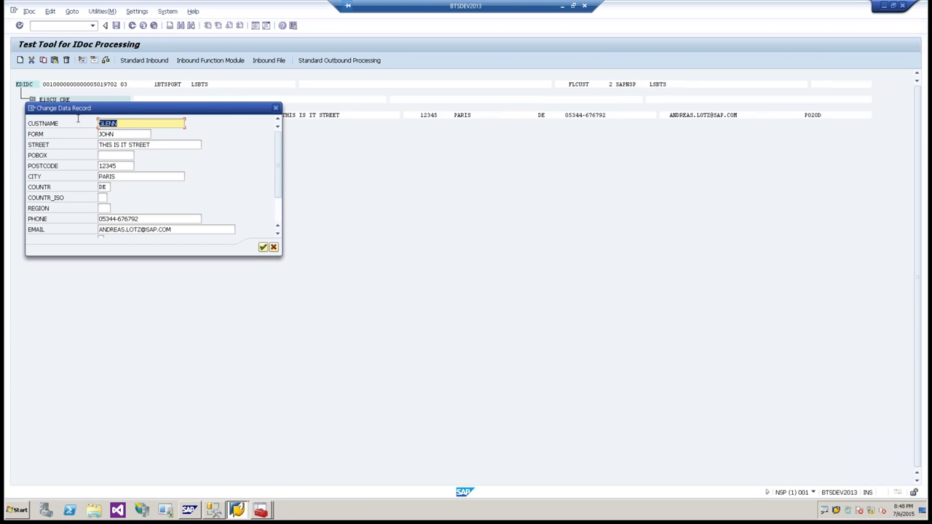
Step: Enter a new customer name, street Integration Monday, postcode 666, city LONDON, and accept the record
type("Saravana")
left_click_drag(154, 143, 84, 142)
type("Integration Monday Street")
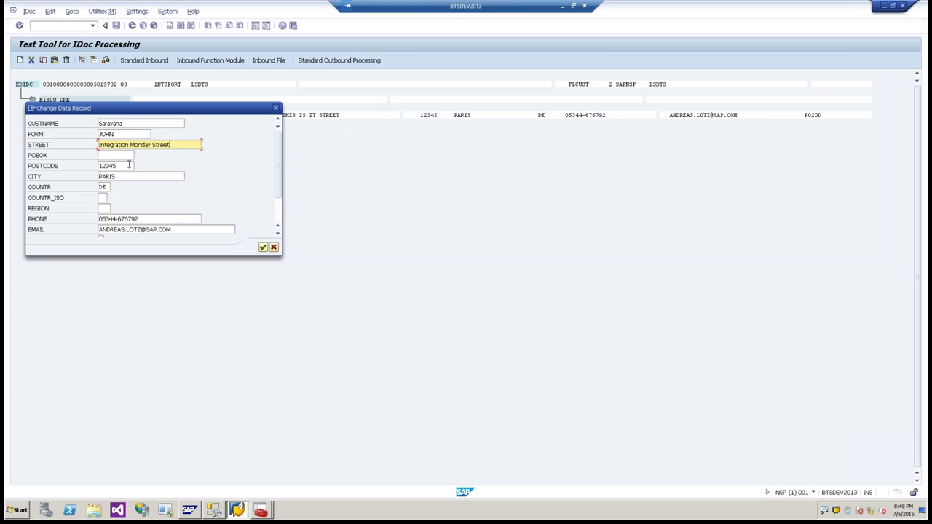
left_click_drag(129, 166, 94, 166)
type("6669")
key("BackSpace")
key("Tab")
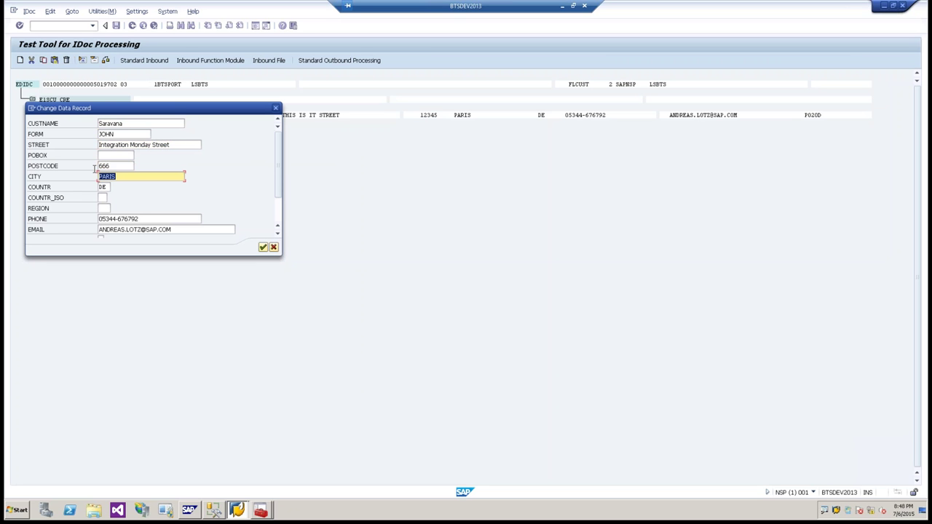
type("LONDON")
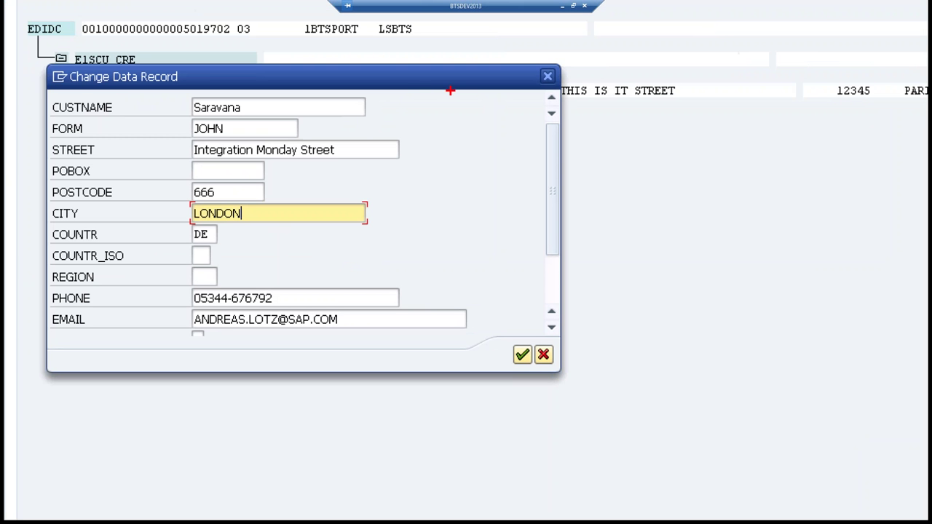
left_click_drag(409, 115, 394, 220)
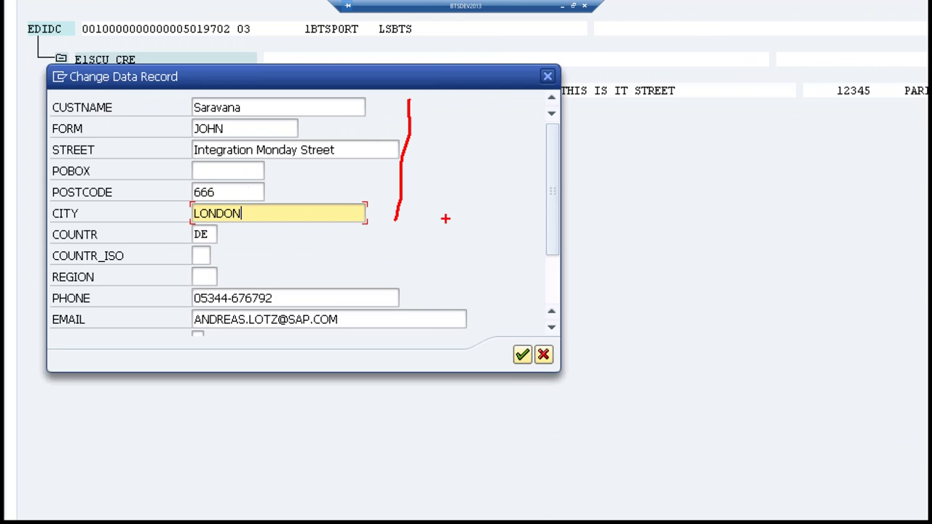
left_click(523, 355)
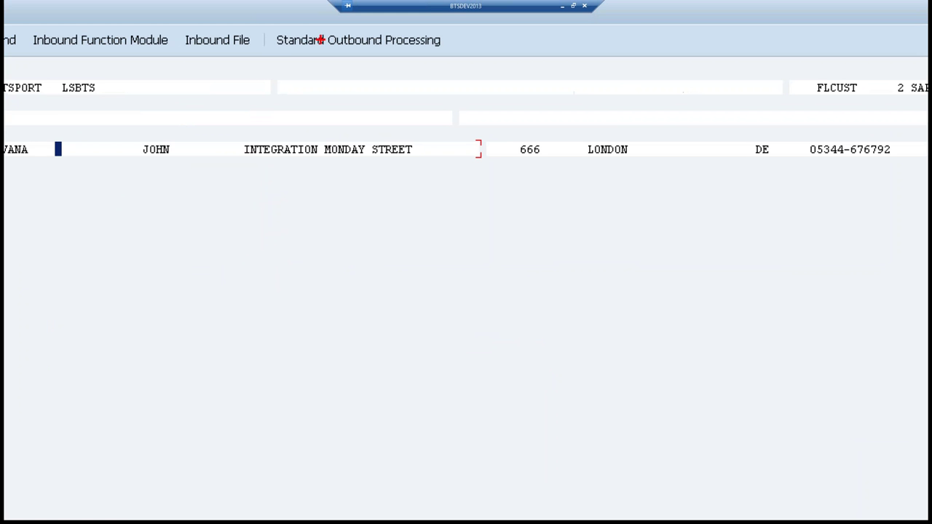
Step: Send the edited IDoc via Standard Outbound Processing with repeat factor 1, creating IDoc 5020
left_click_drag(273, 57, 441, 56)
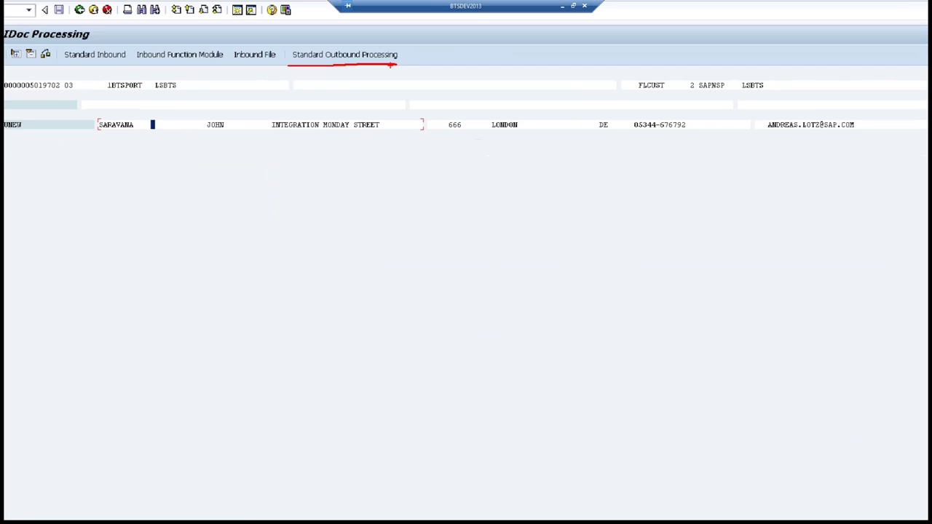
left_click(318, 62)
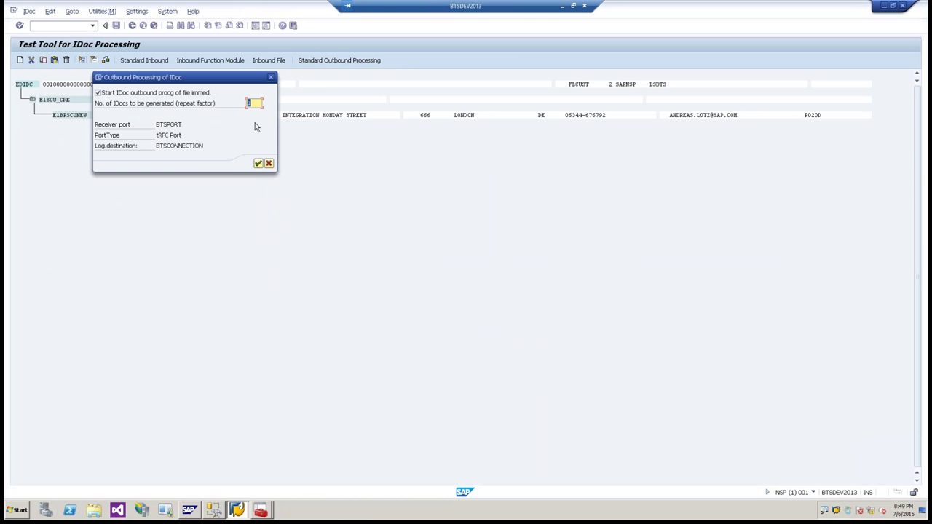
left_click(256, 165)
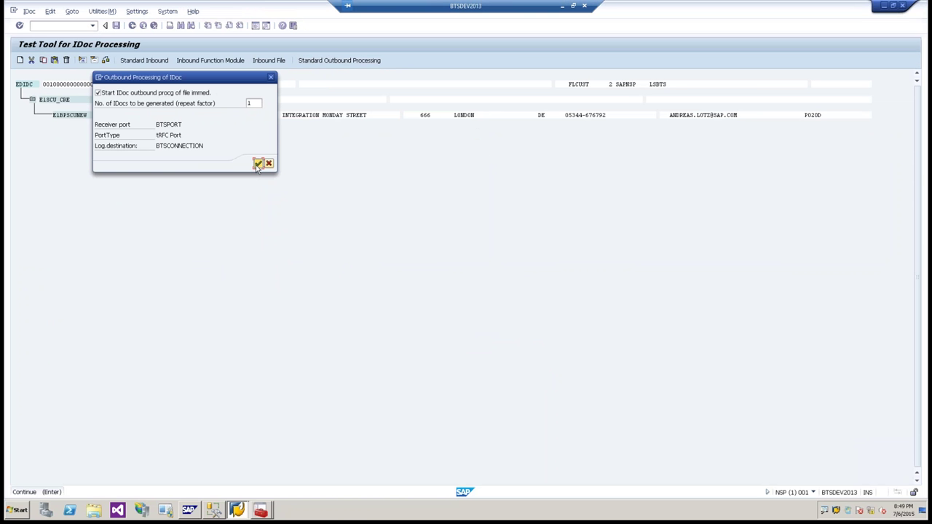
left_click(235, 232)
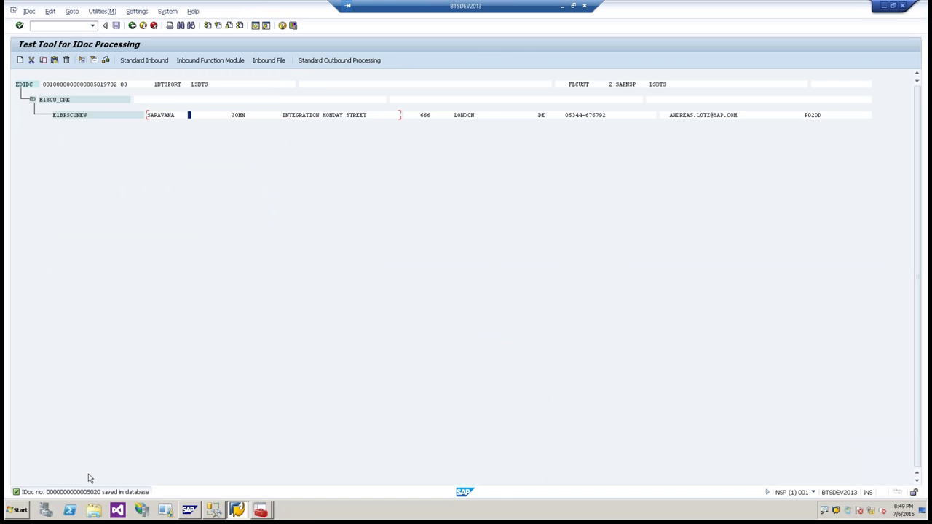
Step: Rerun the IDOCResult SELECT query in SSMS, which still returns no rows
left_click_drag(40, 481, 214, 481)
left_click(214, 511)
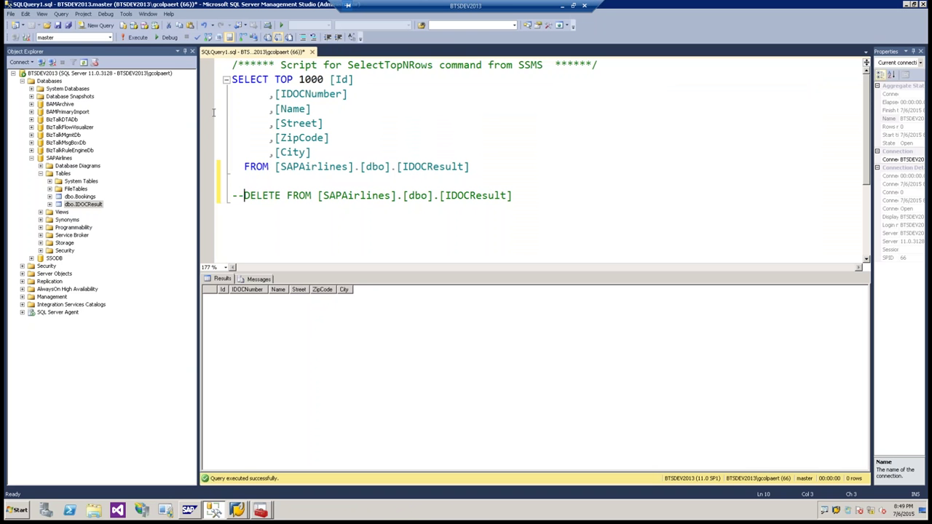
left_click(131, 45)
Step: Back in the BizTalk console, close the WCF-SAP transport properties
mouse_move(239, 508)
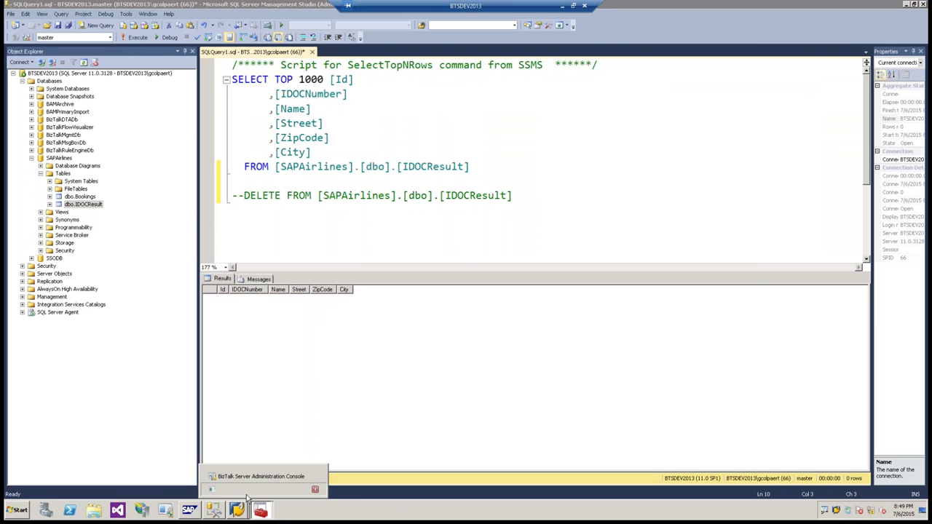
left_click(251, 494)
left_click(535, 351)
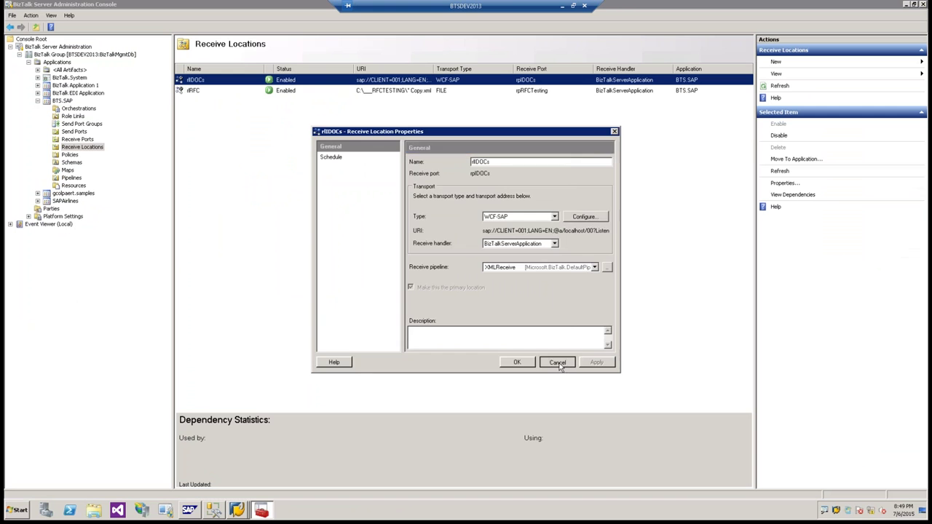
Step: Cancel the receive location properties and inspect the latest SAPNSP_00 error in the Application log
left_click(558, 362)
left_click(10, 224)
left_click(20, 240)
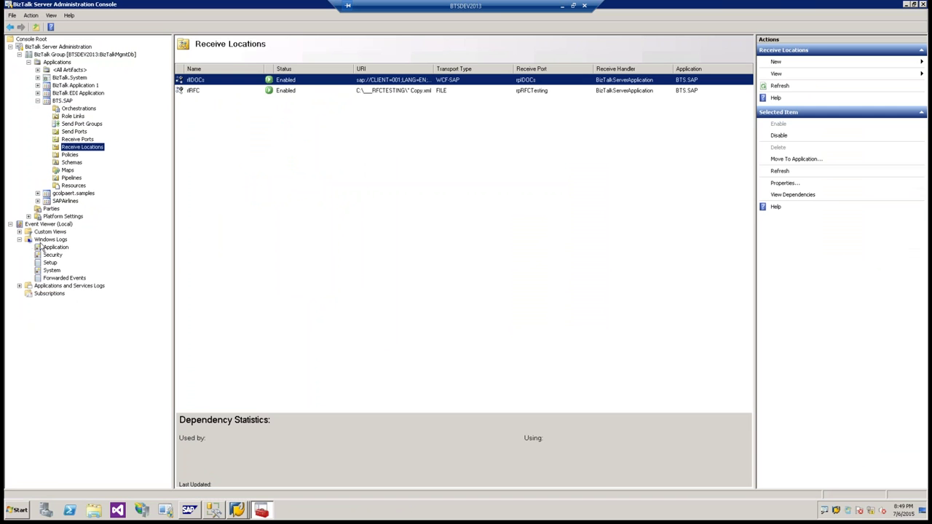
left_click(50, 247)
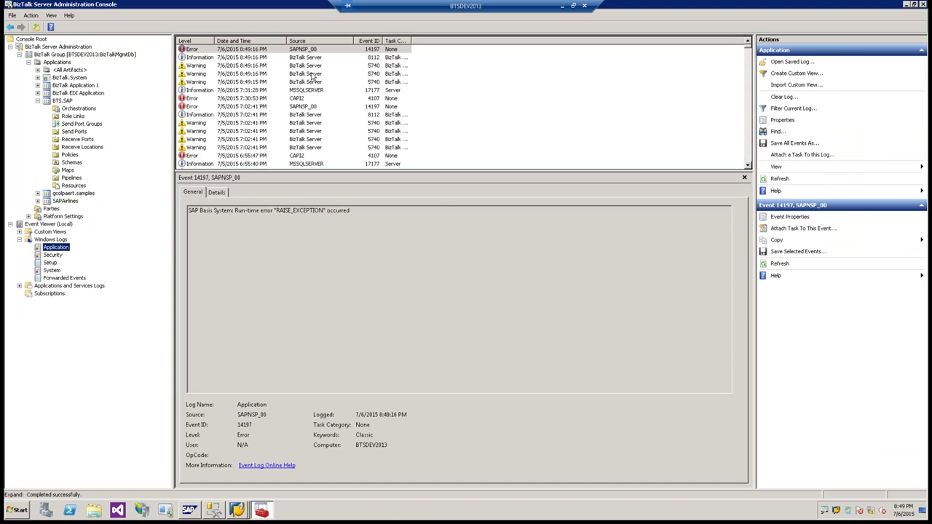
left_click(255, 51)
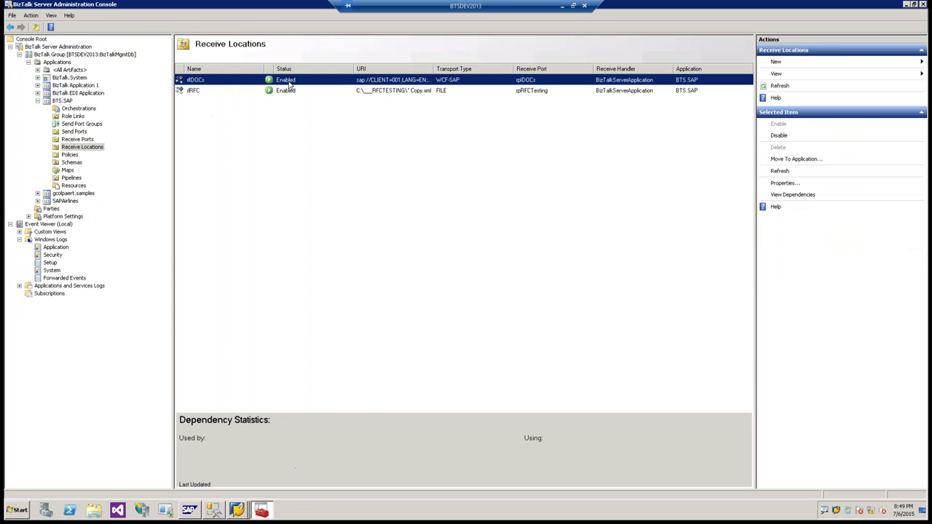
Step: Disable the rlIDOCs receive location and return to the Application log
right_click(293, 81)
left_click(314, 88)
right_click(293, 82)
left_click(306, 93)
left_click(55, 248)
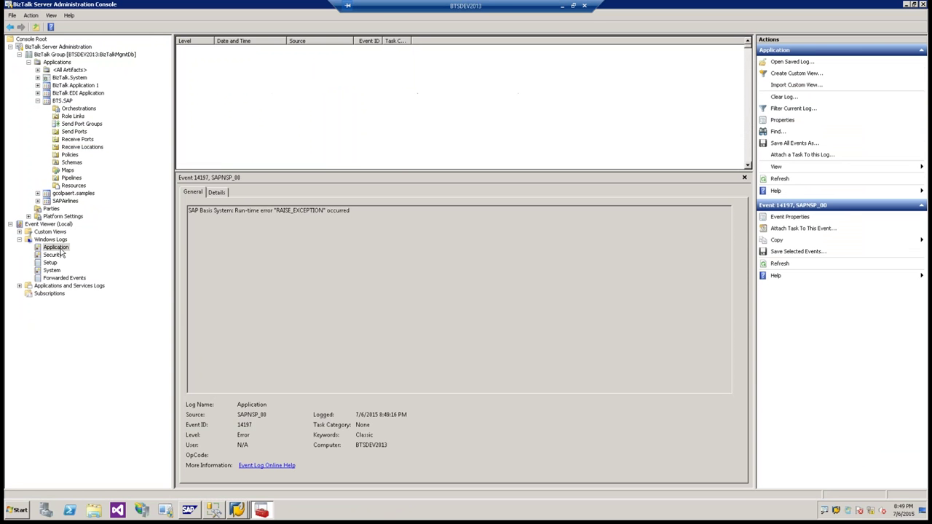
Step: Restart the BizTalkServerApplication host instance under Platform Settings > Host Instances
left_click(28, 216)
left_click(56, 232)
right_click(368, 74)
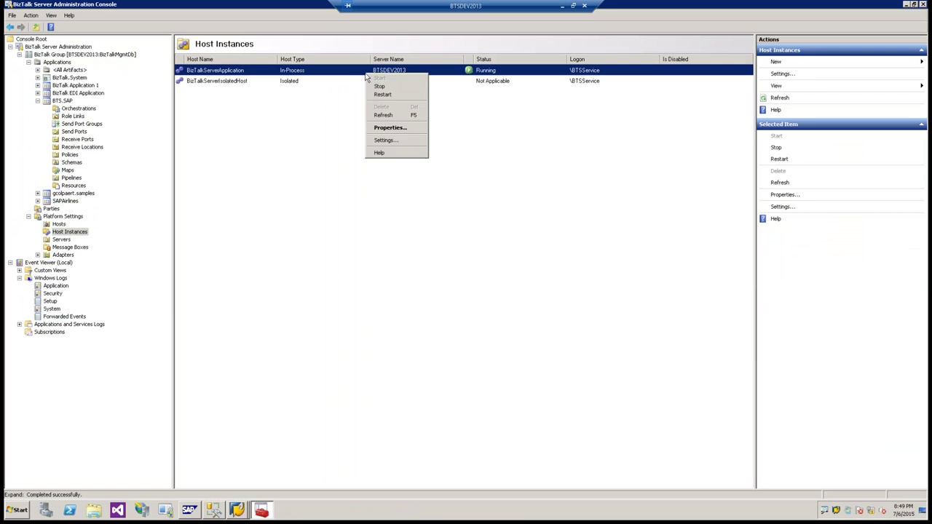
left_click(384, 95)
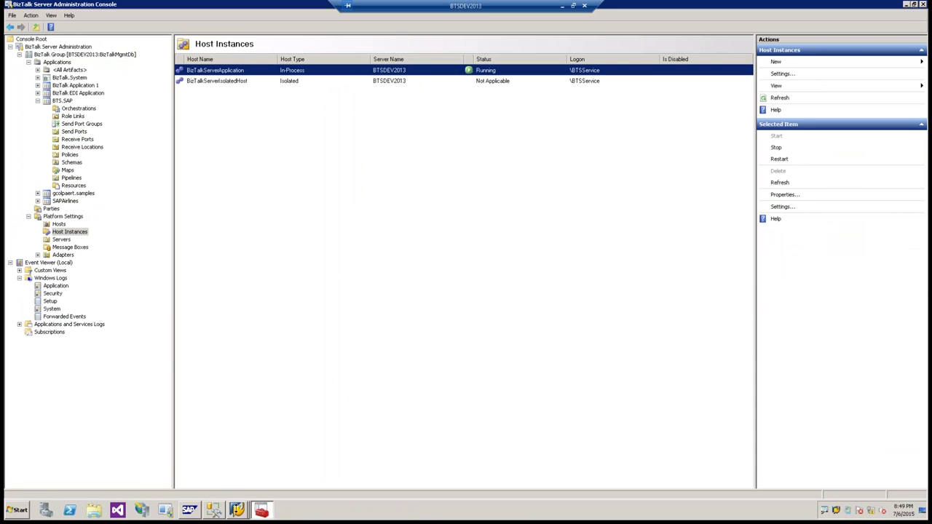
Step: Refresh the Application event log to confirm the host instance reinitialized
left_click(238, 510)
left_click(241, 489)
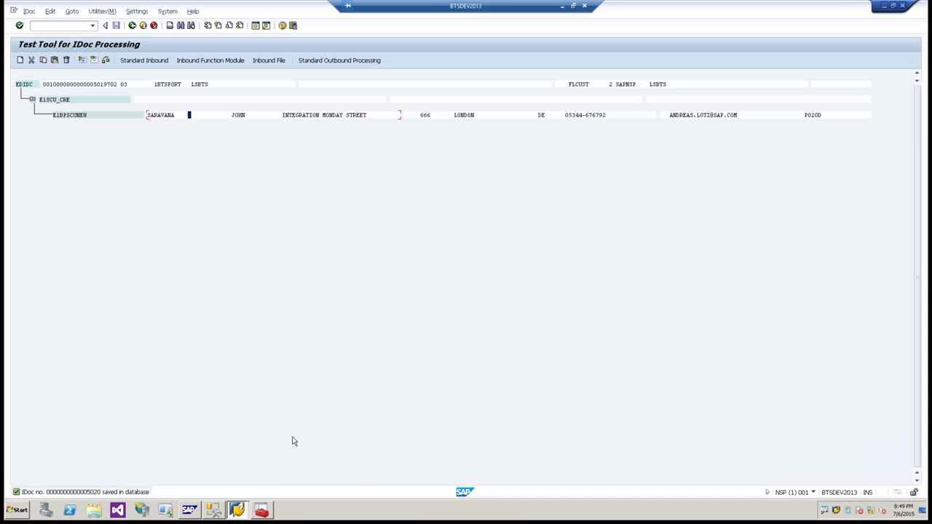
left_click(264, 508)
left_click(65, 286)
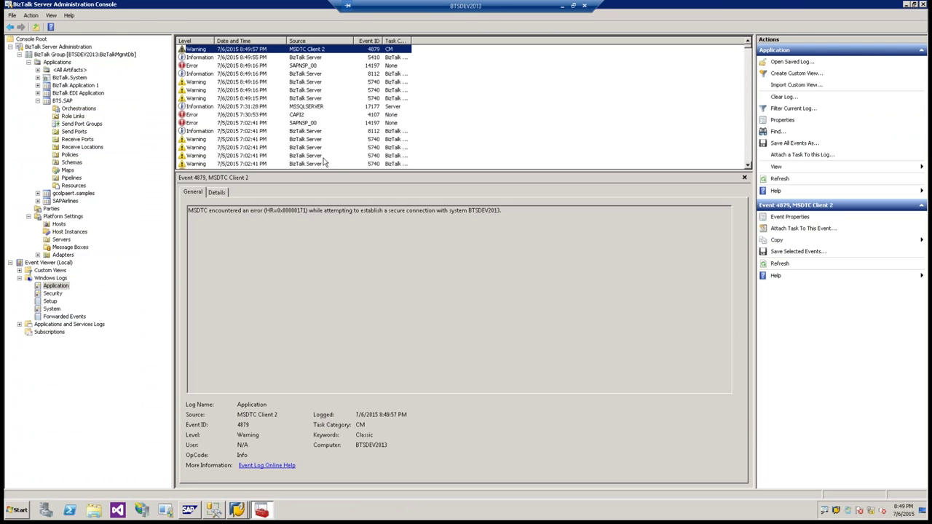
key("F5")
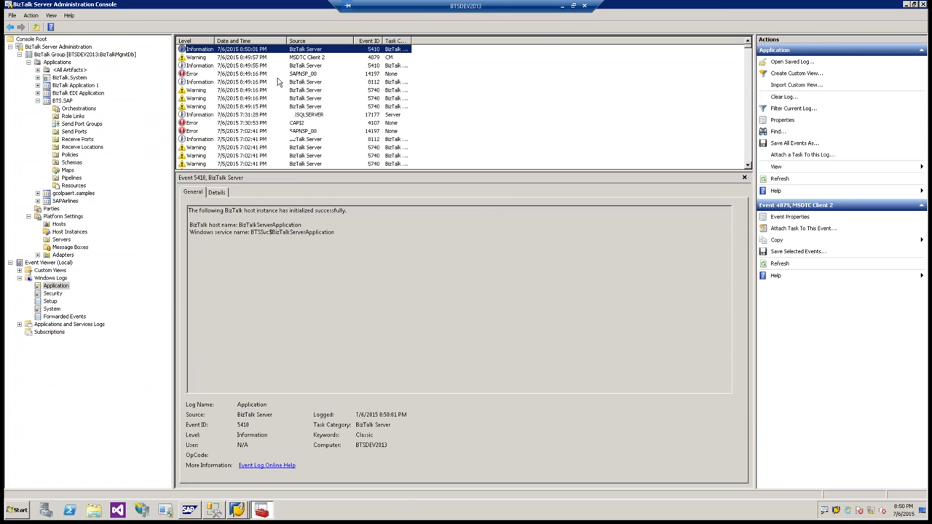
key("F5")
key("F5")
Step: Resend the edited IDoc from the WE19 test tool via Standard Outbound Processing
left_click(237, 510)
left_click(237, 489)
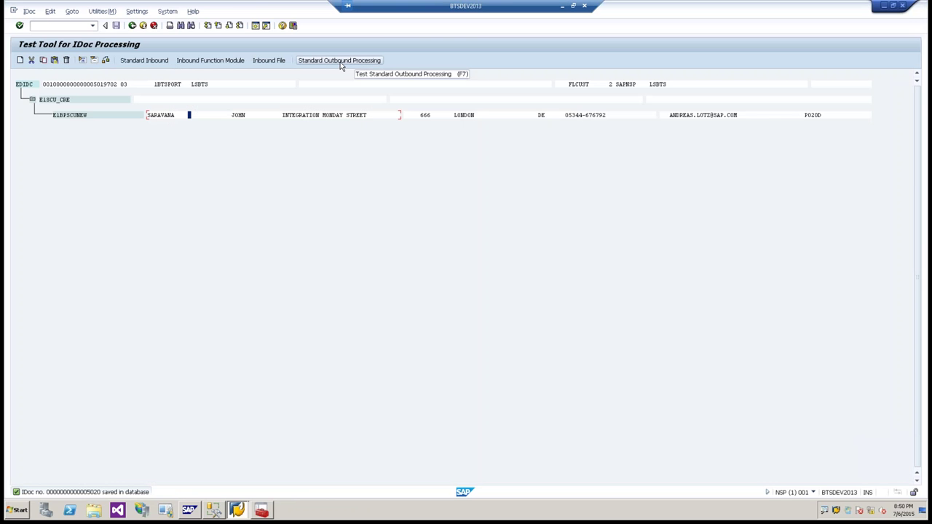
left_click(340, 61)
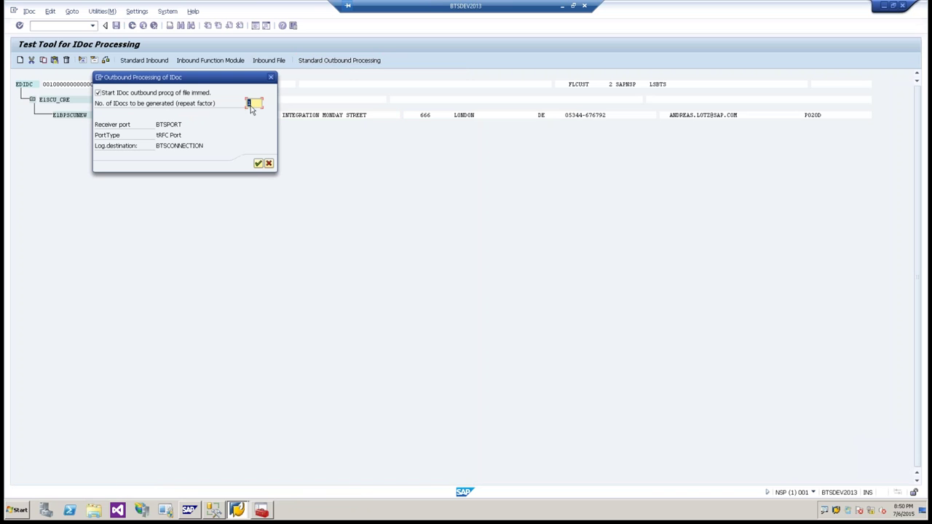
left_click(259, 164)
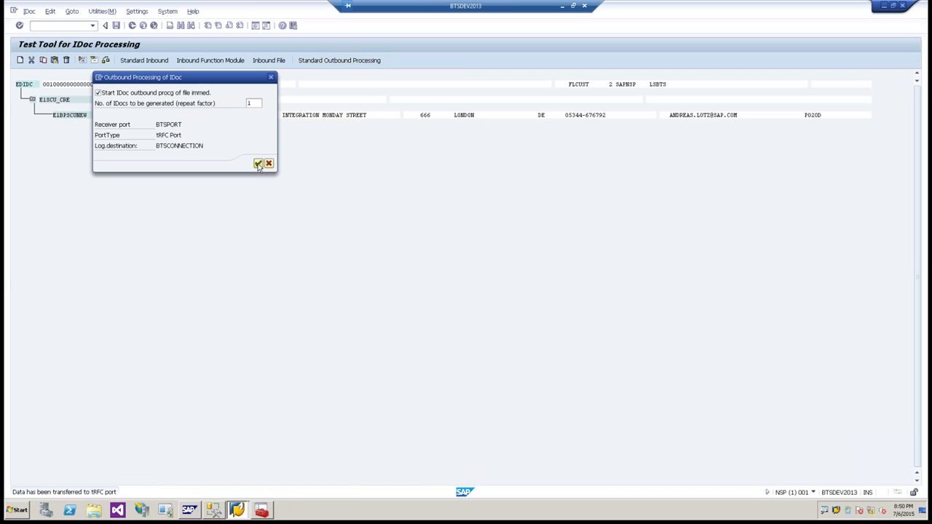
left_click(234, 232)
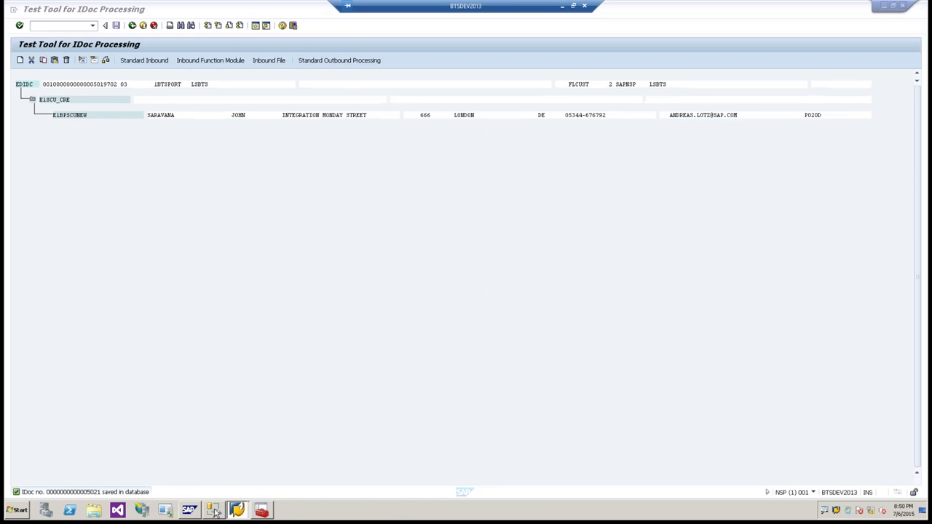
left_click(213, 510)
left_click(137, 37)
left_click(137, 37)
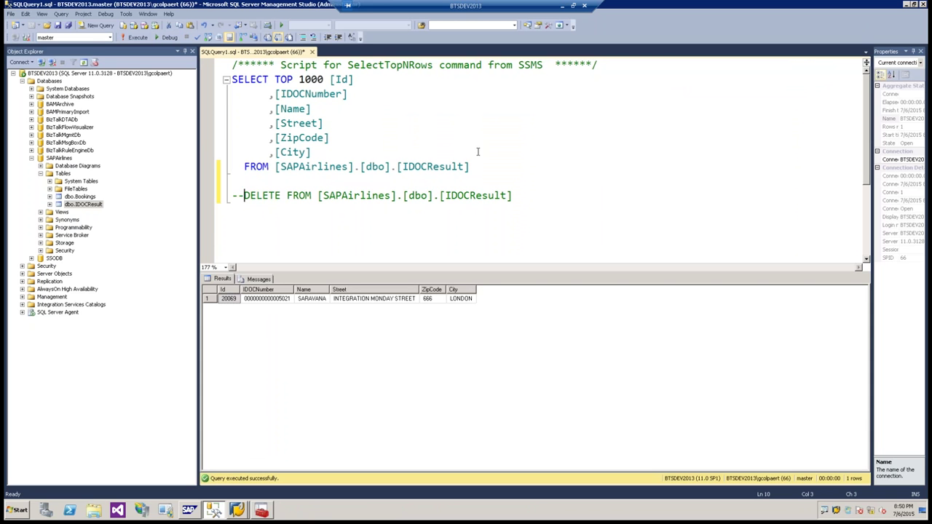
Step: Recheck the IDOCResult row, minimize SSMS and SAP, and advance to the next presentation slide
left_click(136, 37)
left_click(905, 5)
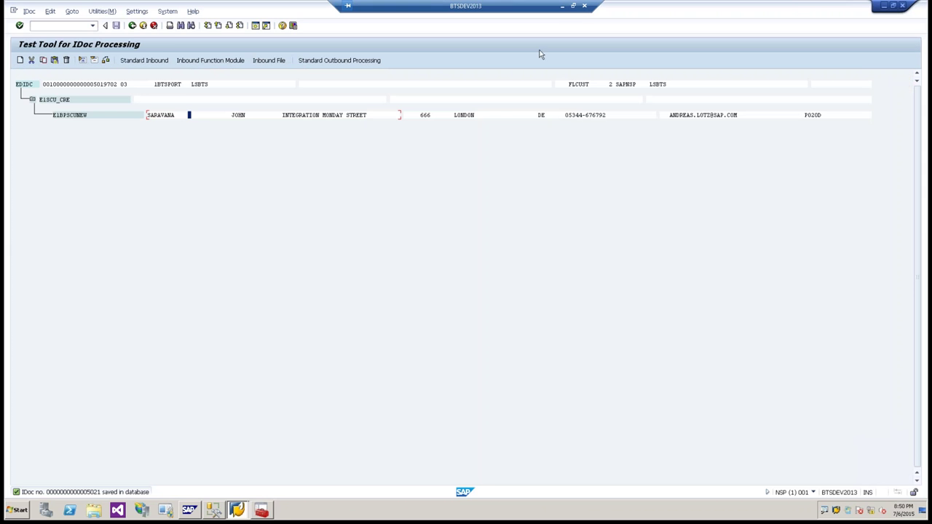
left_click(883, 6)
key("alt+Tab")
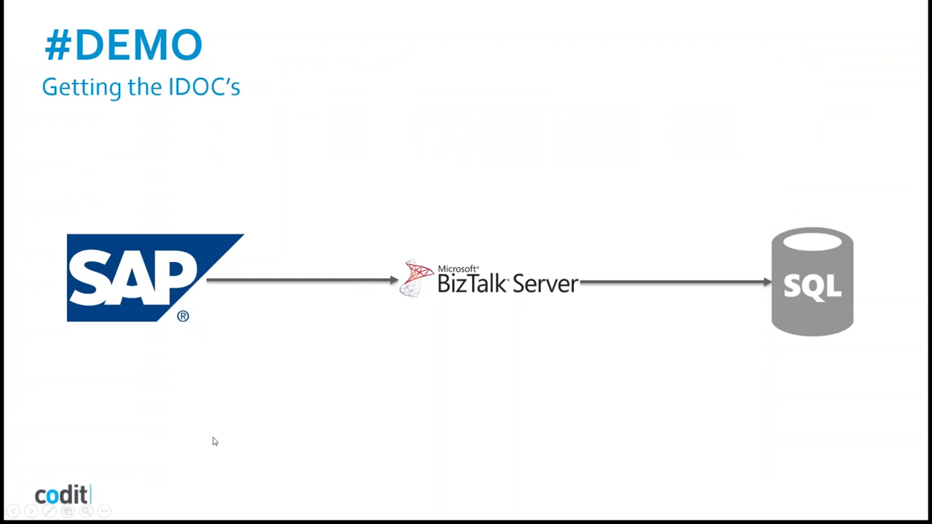
key("Right")
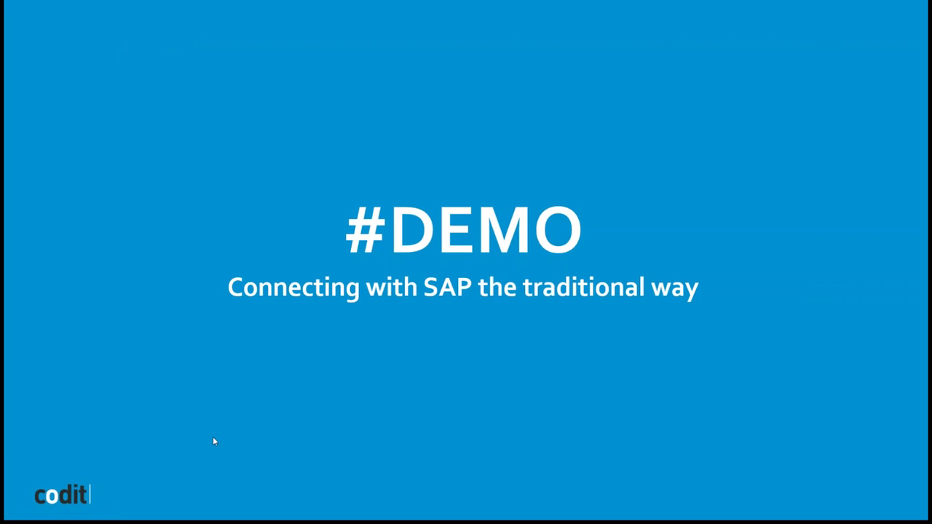
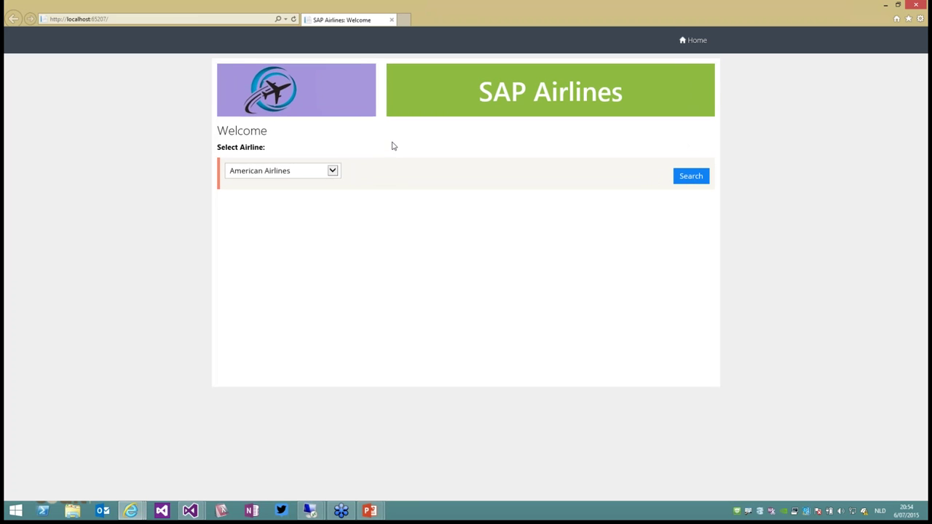
scroll(391, 145, "up", 1)
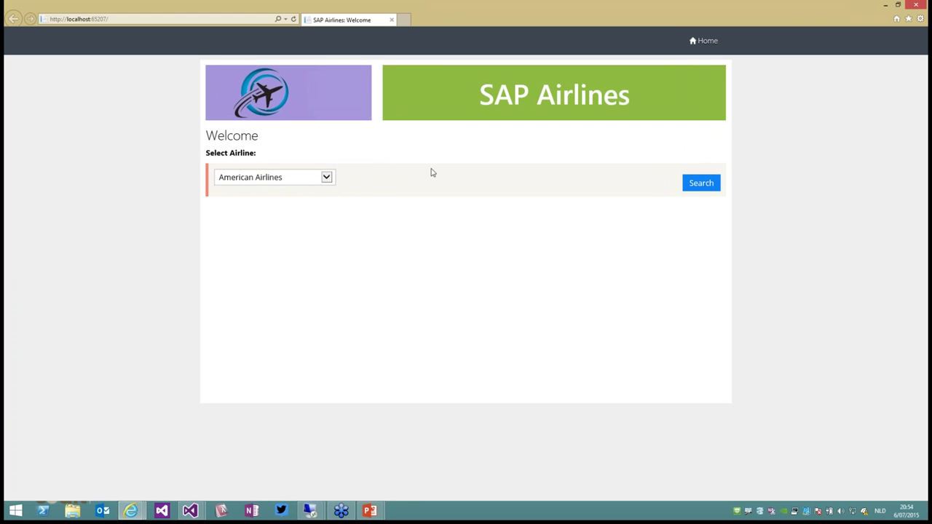
Step: Pick American Airlines in the Select Airline list and submit the flight search
left_click(325, 178)
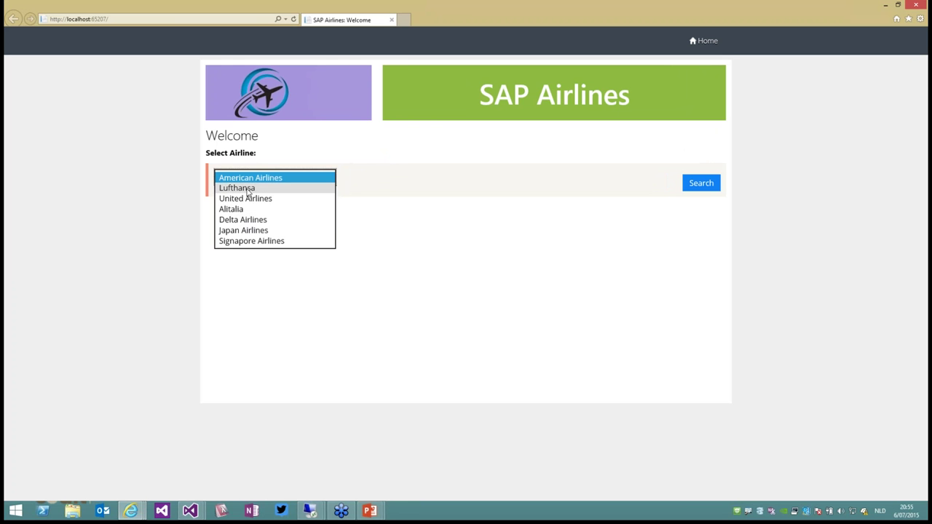
left_click(251, 178)
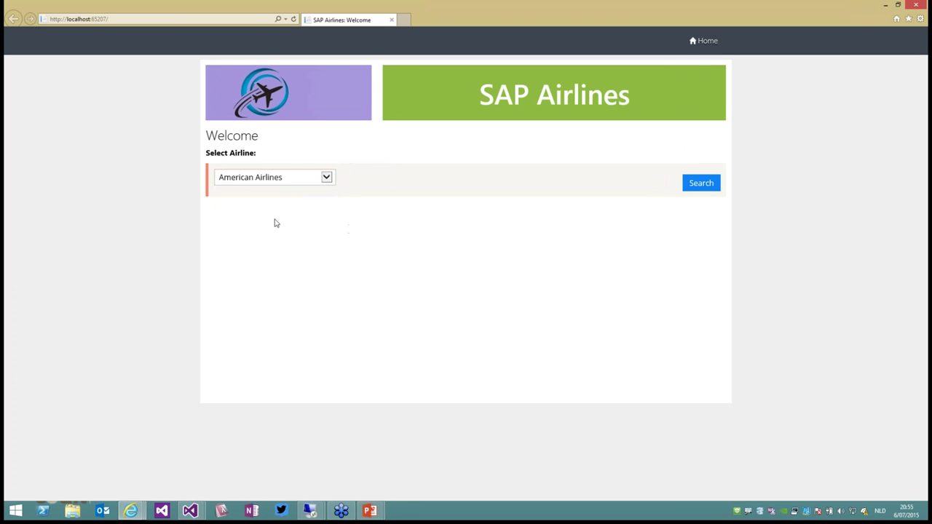
left_click(694, 188)
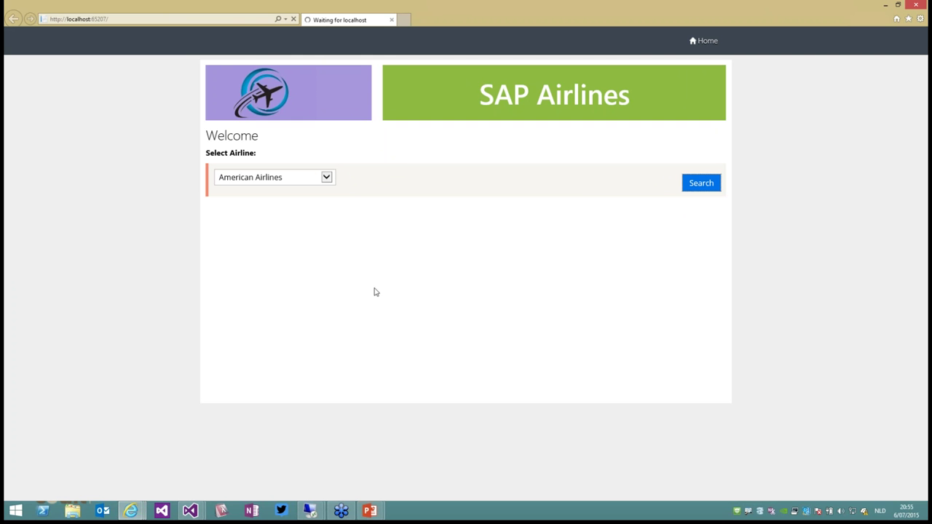
Step: Switch to the Azure portal window and open the ExposeSAPFlightList logic app
left_click(134, 510)
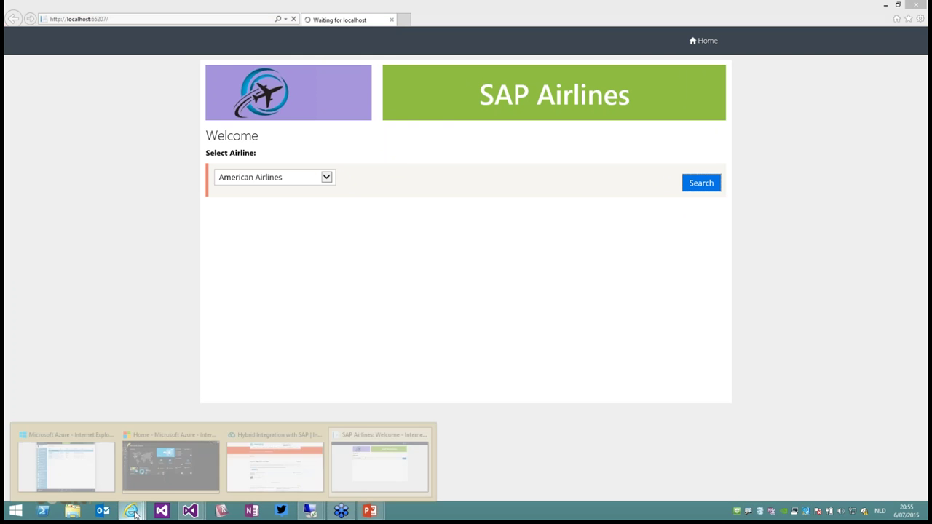
left_click(226, 422)
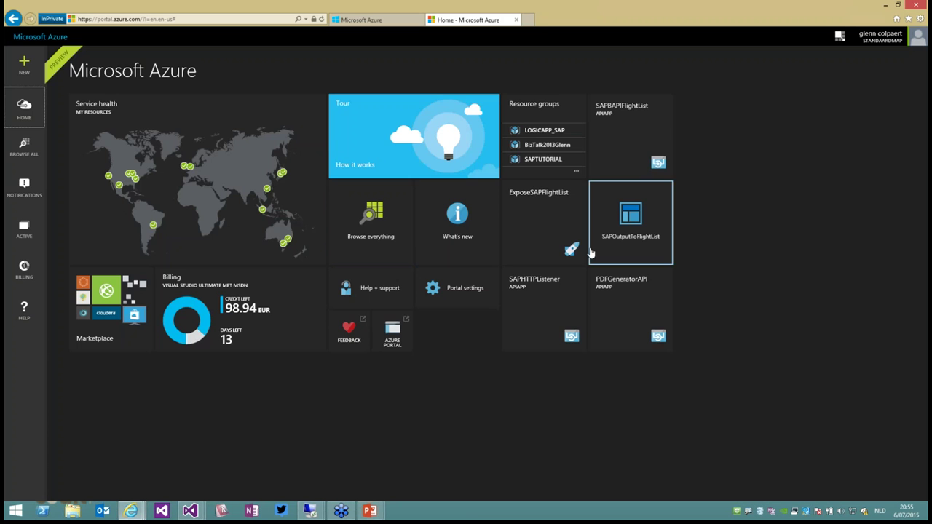
left_click(552, 245)
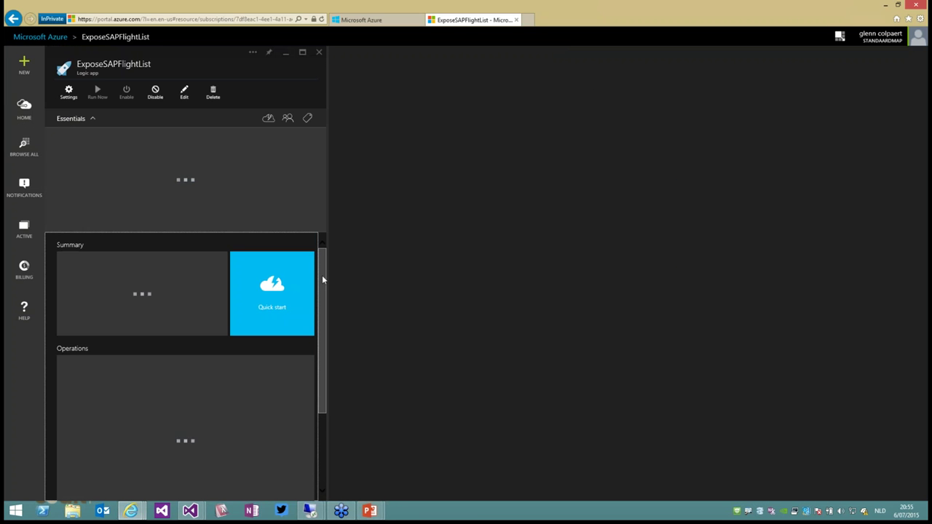
scroll(320, 300, "down", 3)
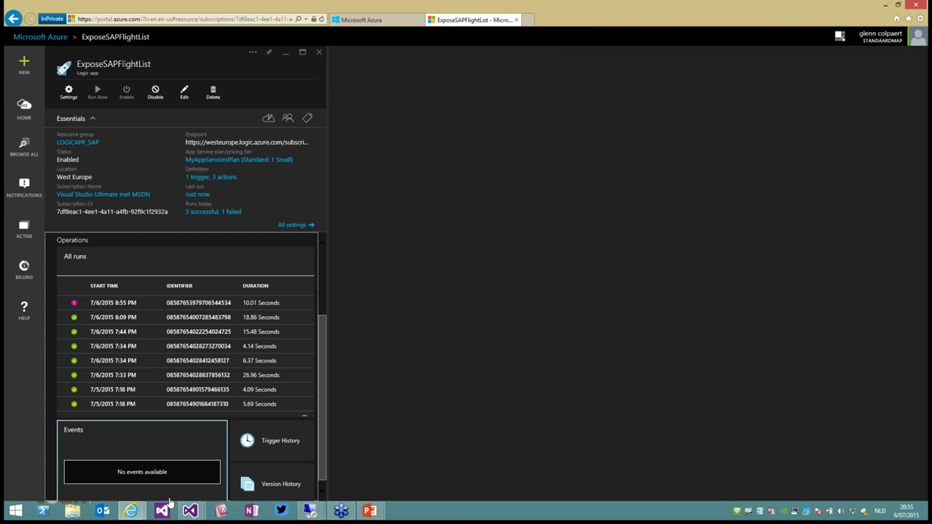
left_click(139, 511)
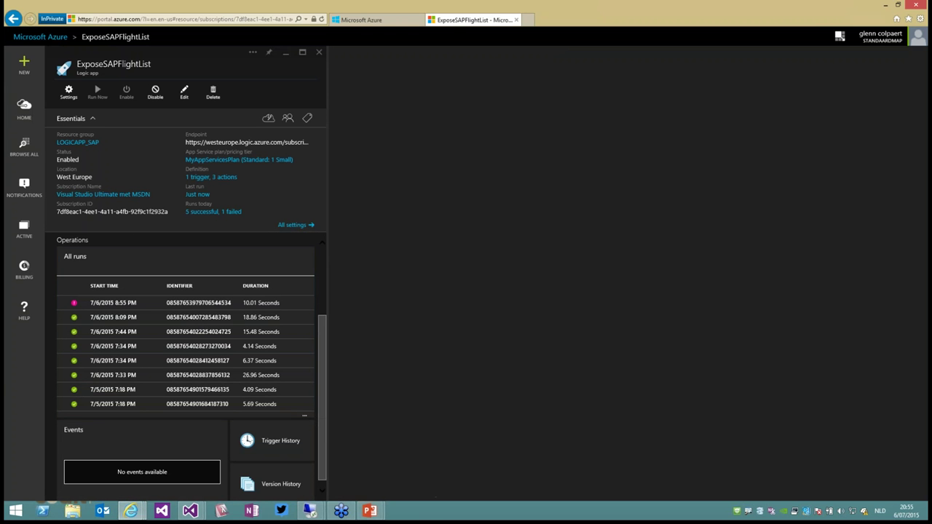
Step: Open the failed 8:55 PM run's sapbapiflightlist outputs and select the SAP error message
left_click(142, 307)
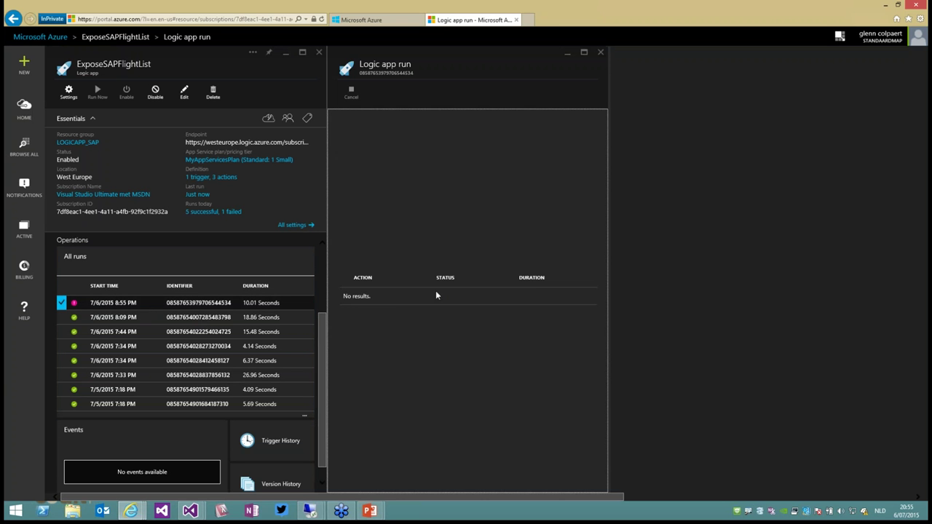
left_click(466, 301)
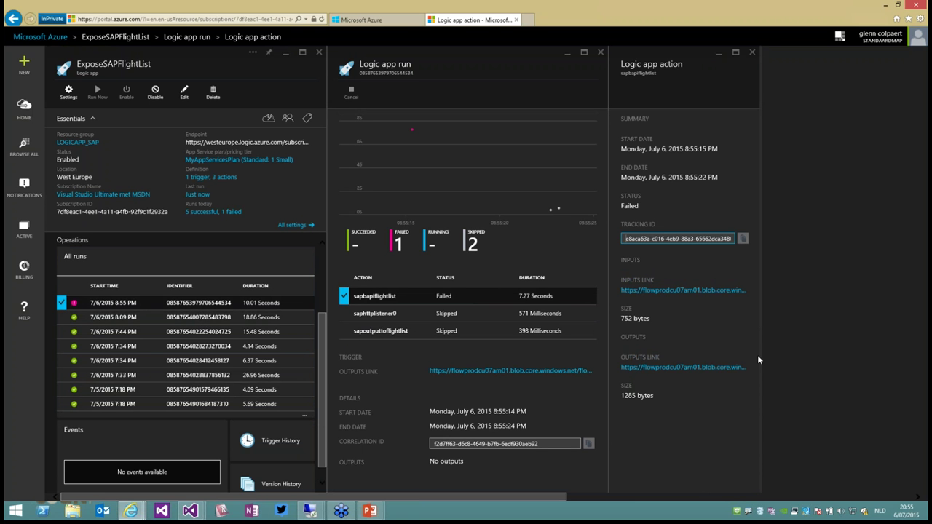
triple_click(647, 369)
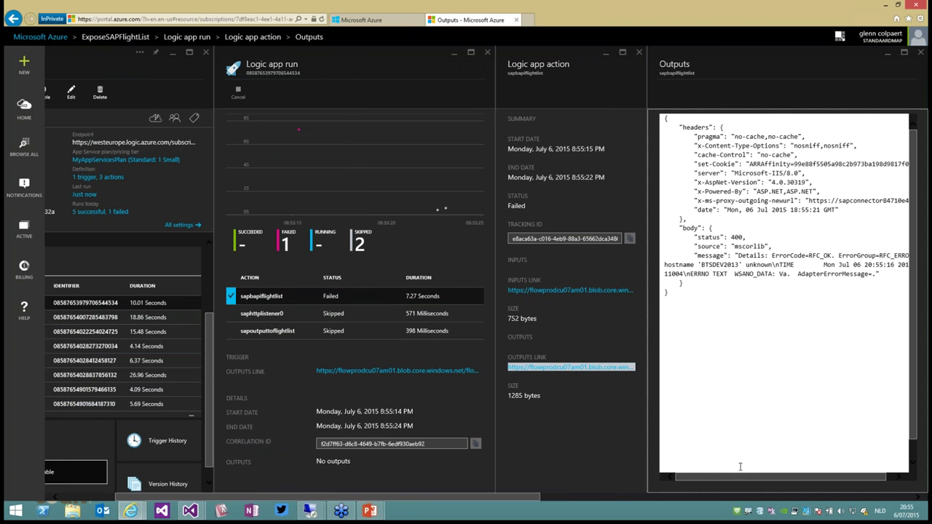
left_click_drag(774, 257, 901, 265)
Step: Copy the SAP error message into a new Notepad++ document
key("ctrl+c")
key("super")
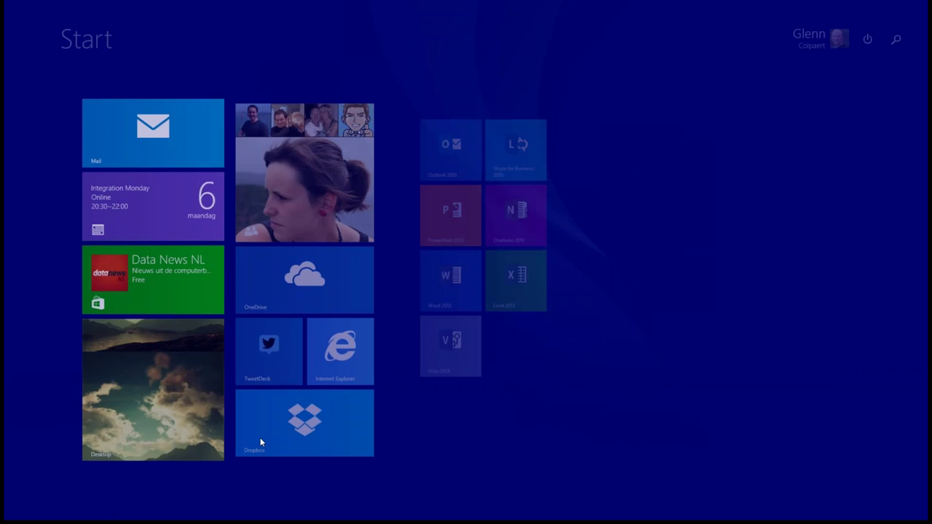
type("notepad")
key("Return")
key("ctrl+v")
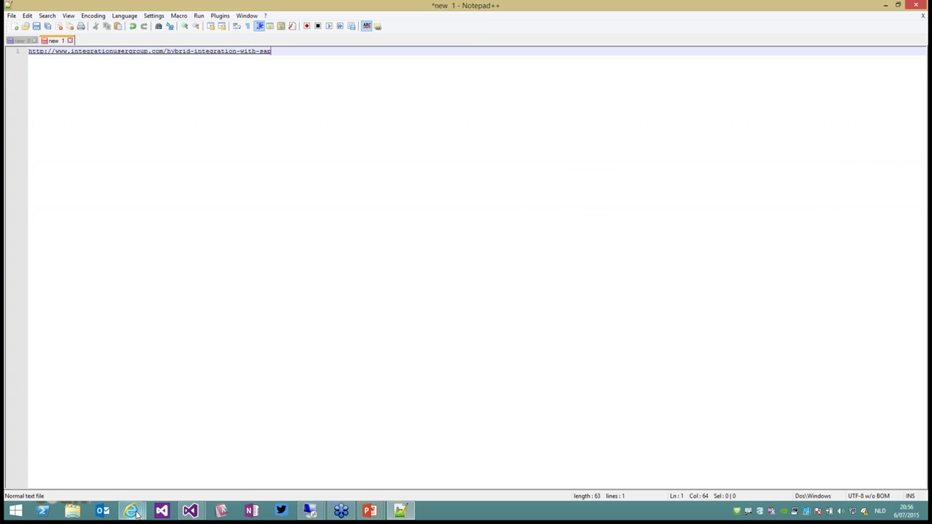
mouse_move(132, 511)
mouse_move(356, 459)
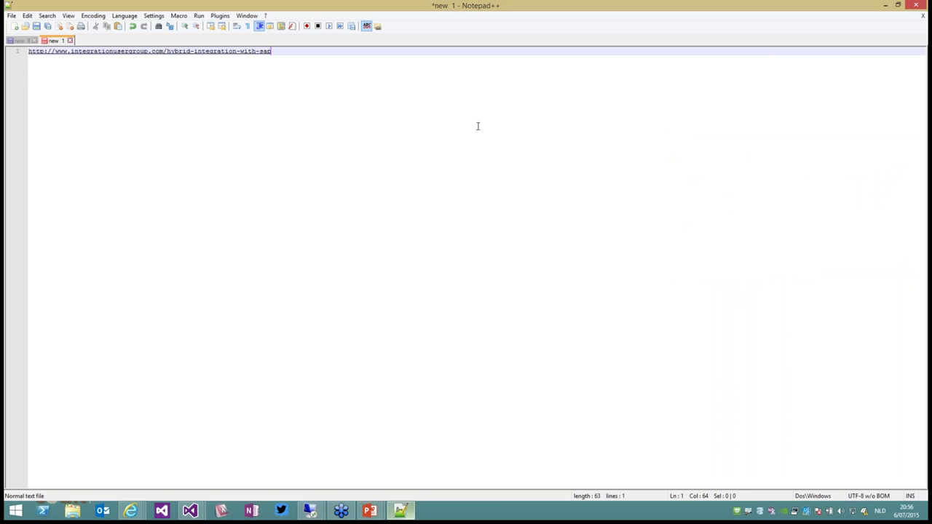
double_click(91, 41)
key("ctrl+v")
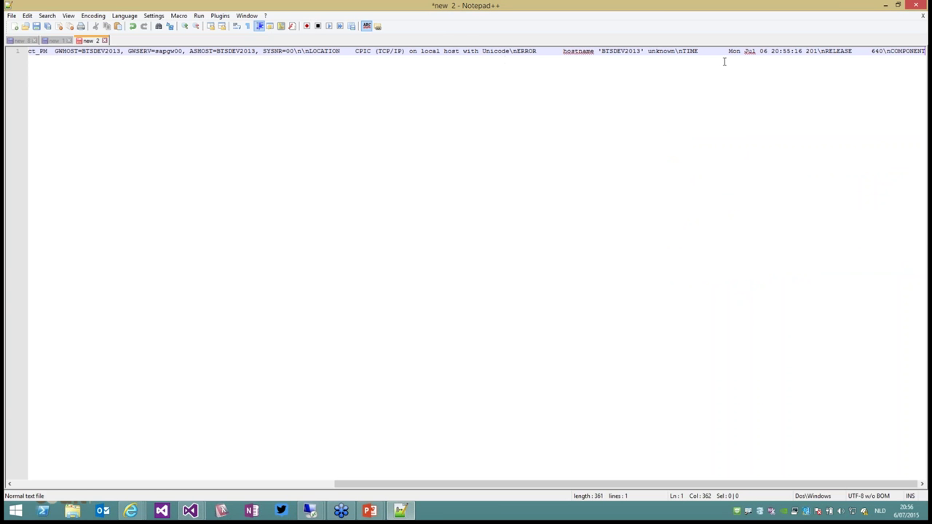
Step: Minimize Notepad++ and close the Azure action, run and logic app blades back to the dashboard
left_click(883, 6)
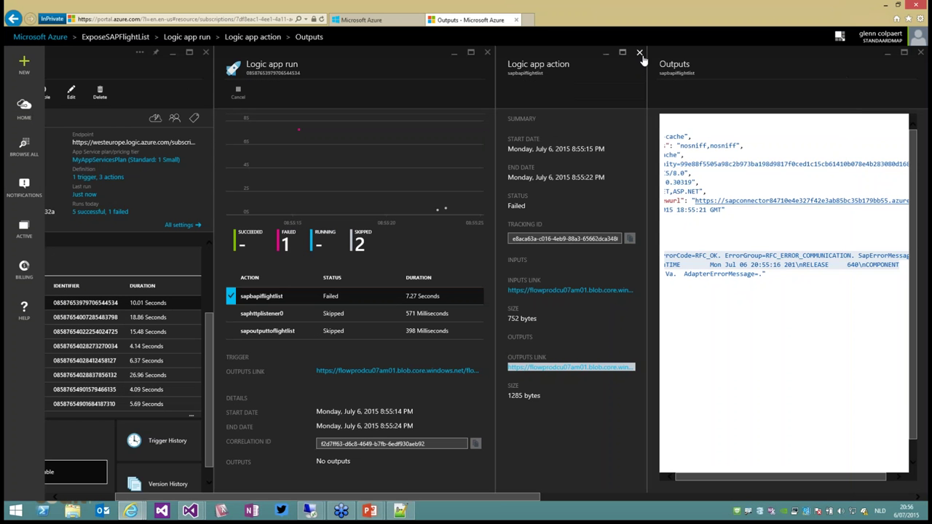
left_click(640, 53)
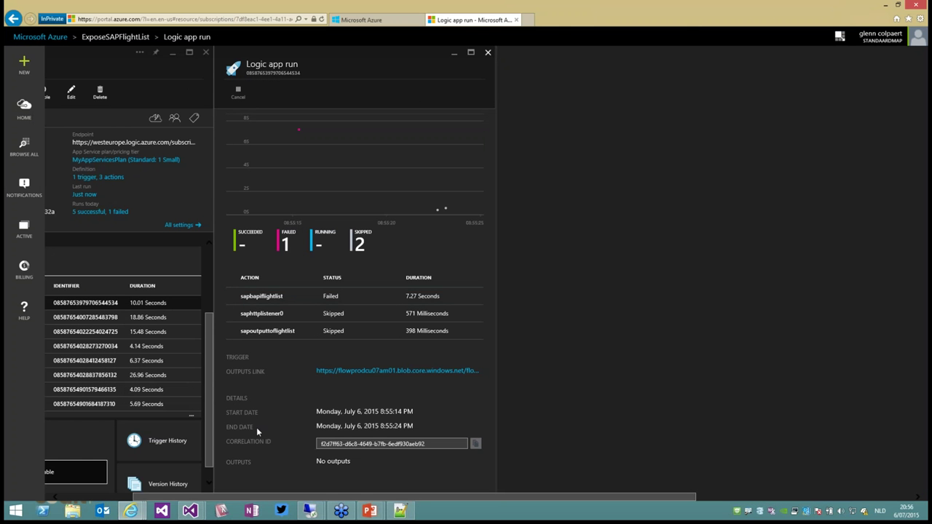
left_click(488, 53)
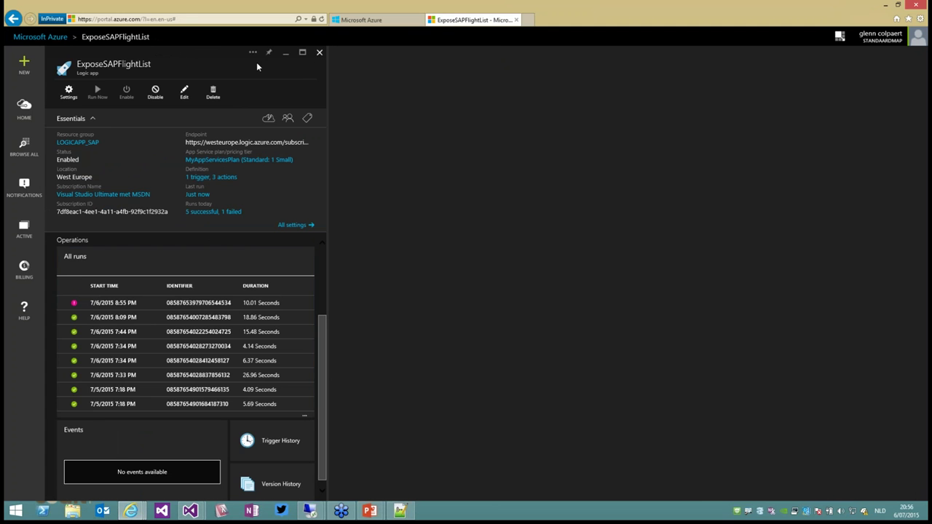
left_click(319, 53)
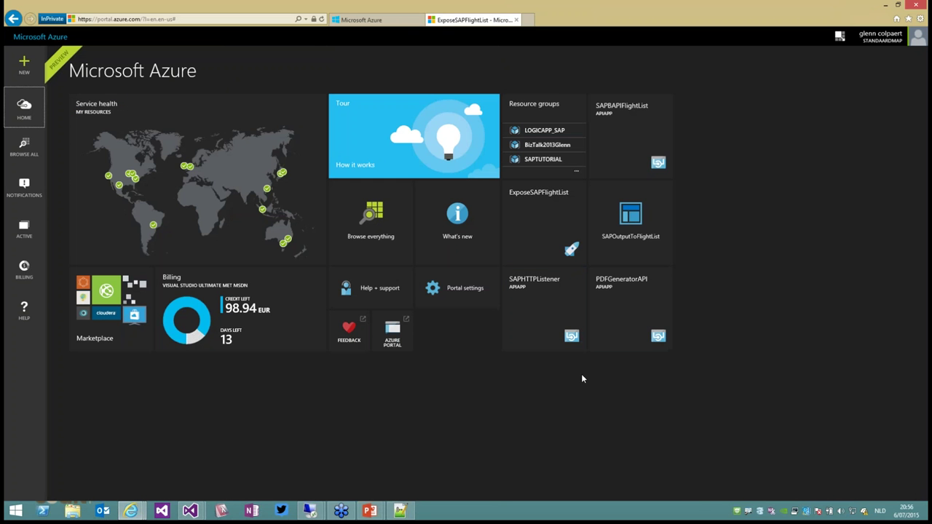
Step: Open the SAPBAPIFlightList API app's hybrid connection settings
left_click(630, 154)
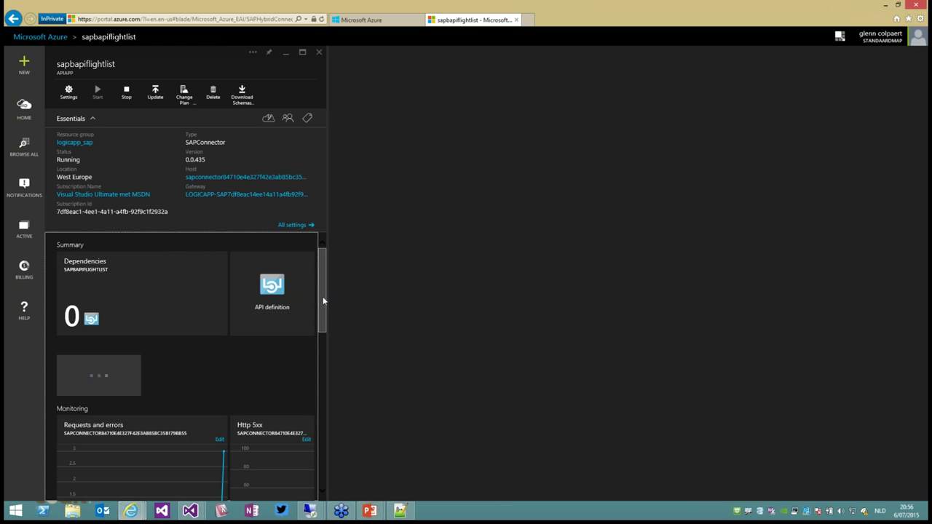
mouse_move(323, 310)
left_mouse_down()
mouse_move(320, 323)
mouse_move(318, 301)
left_mouse_up()
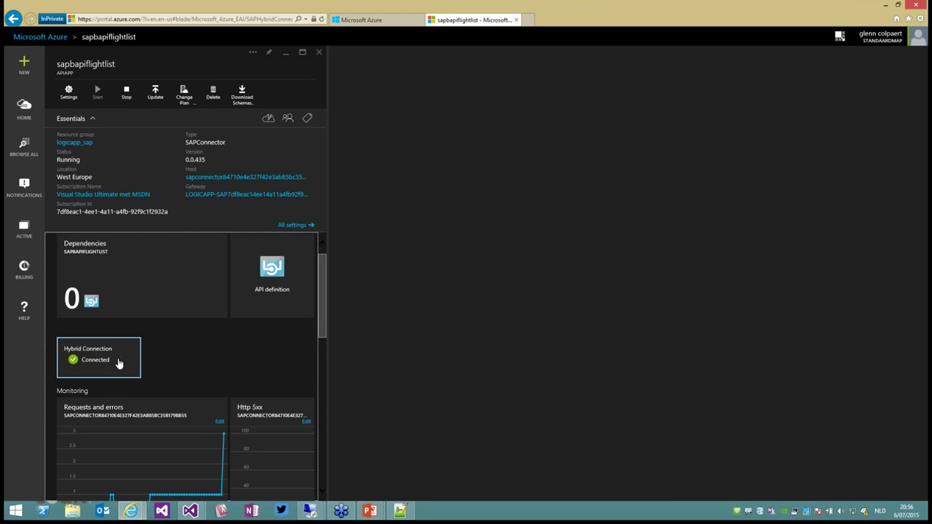
left_click(129, 359)
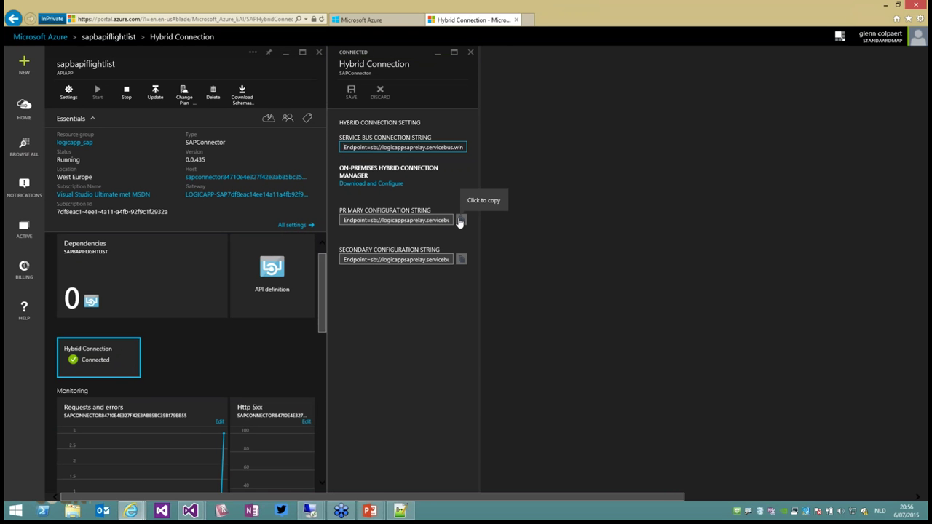
Step: Copy the SAPConnector's primary configuration string and download the Hybrid Connection Manager installer
left_click(459, 222)
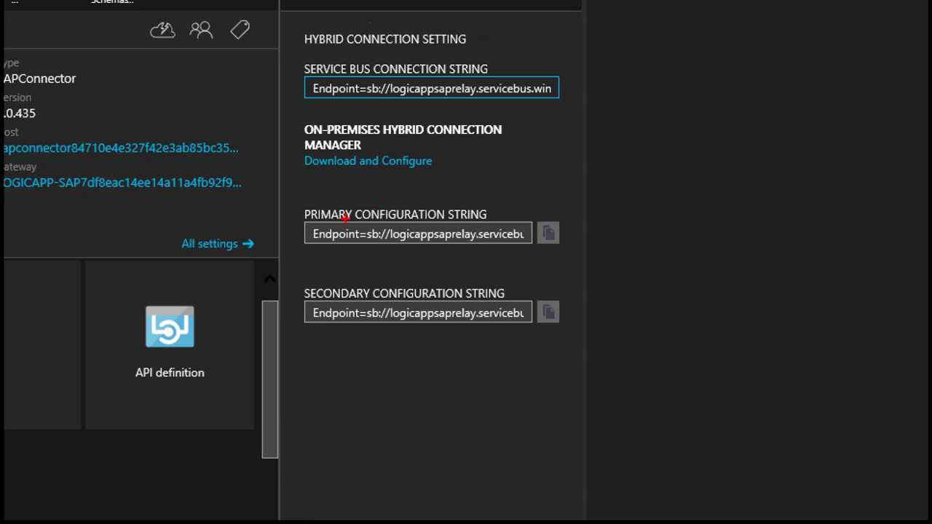
left_click_drag(307, 256, 556, 254)
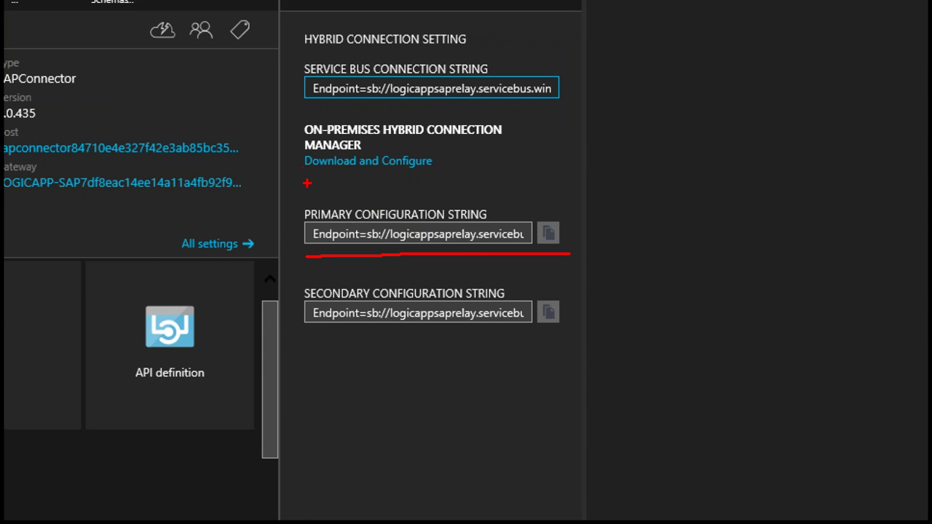
left_click_drag(300, 179, 482, 178)
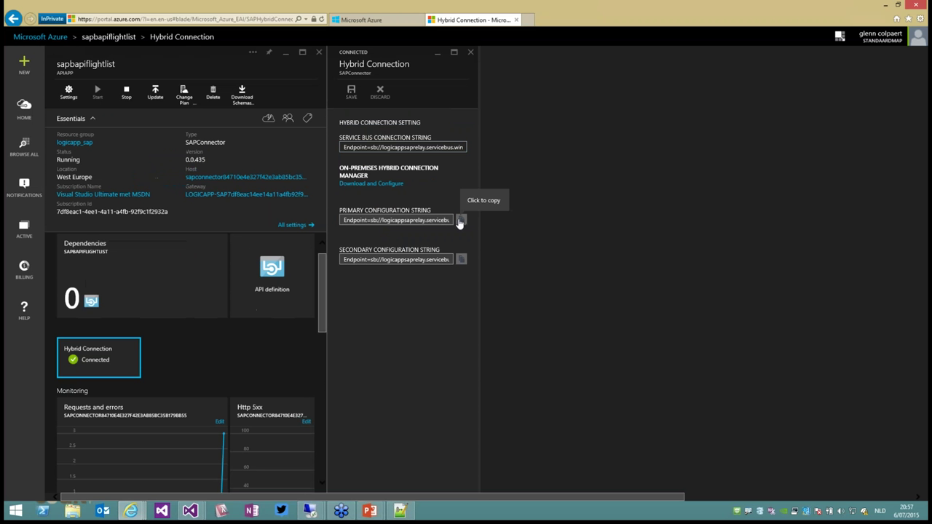
left_click(549, 233)
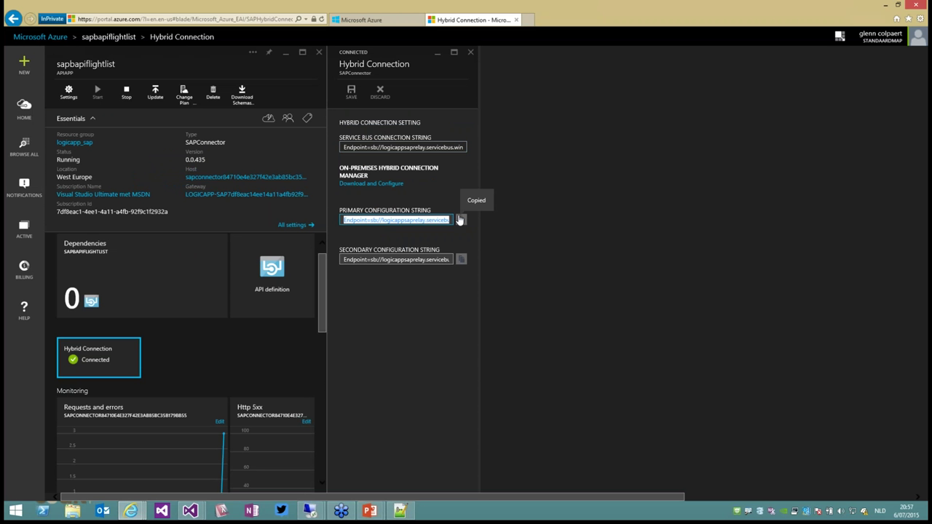
right_click(406, 224)
left_click(427, 250)
left_click(457, 196)
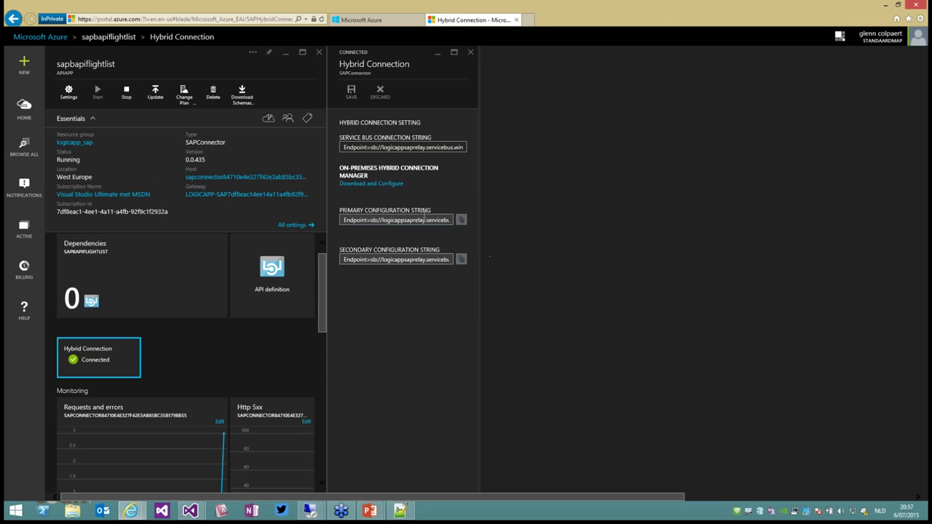
left_click(380, 185)
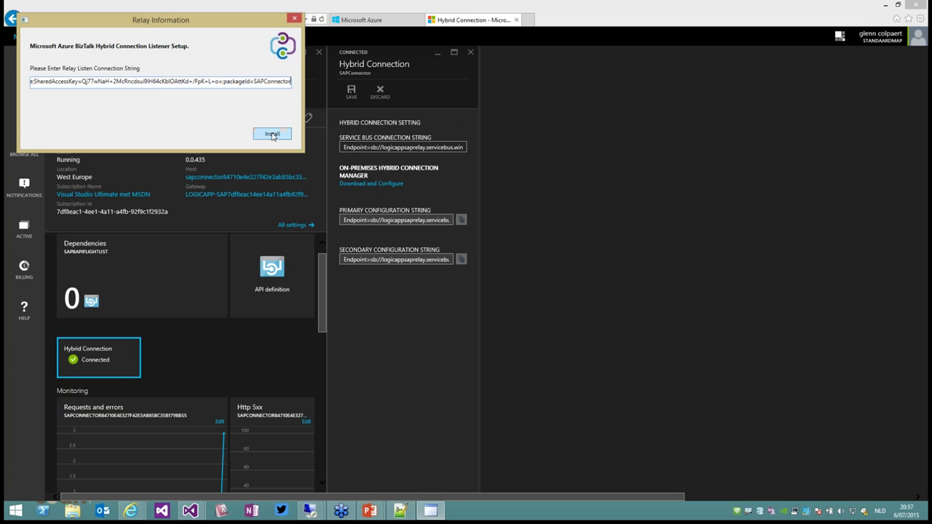
Step: Install the BizTalk Listener with the copied relay connection string and dismiss the success message
left_click(271, 135)
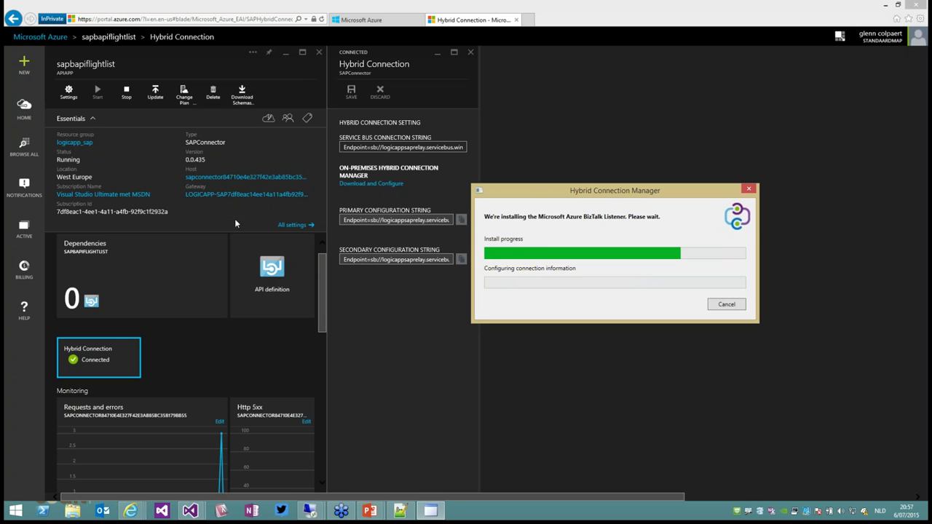
left_click(471, 54)
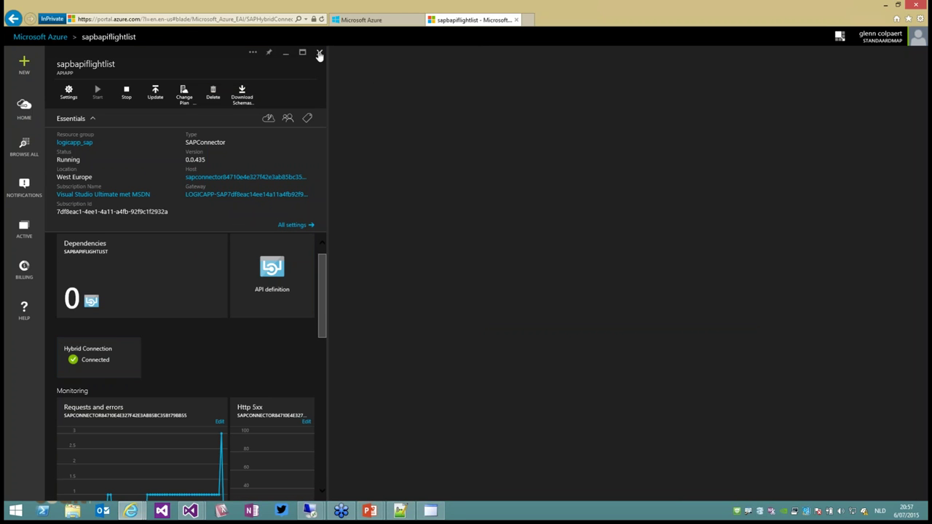
left_click(367, 83)
left_click(563, 240)
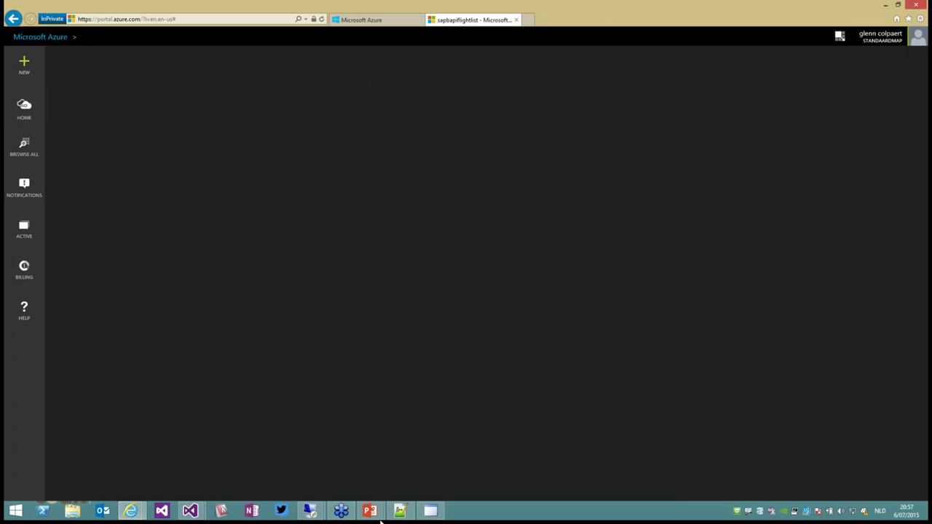
left_click(428, 516)
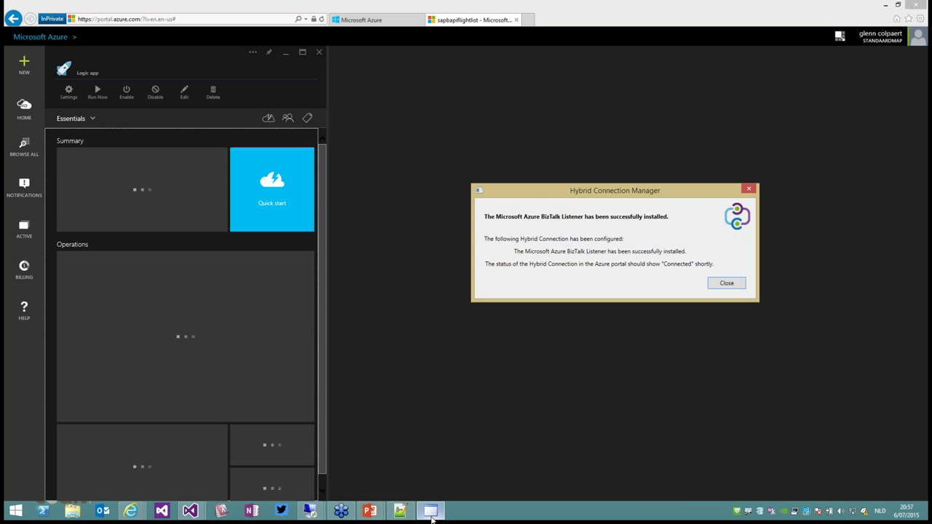
left_click(726, 283)
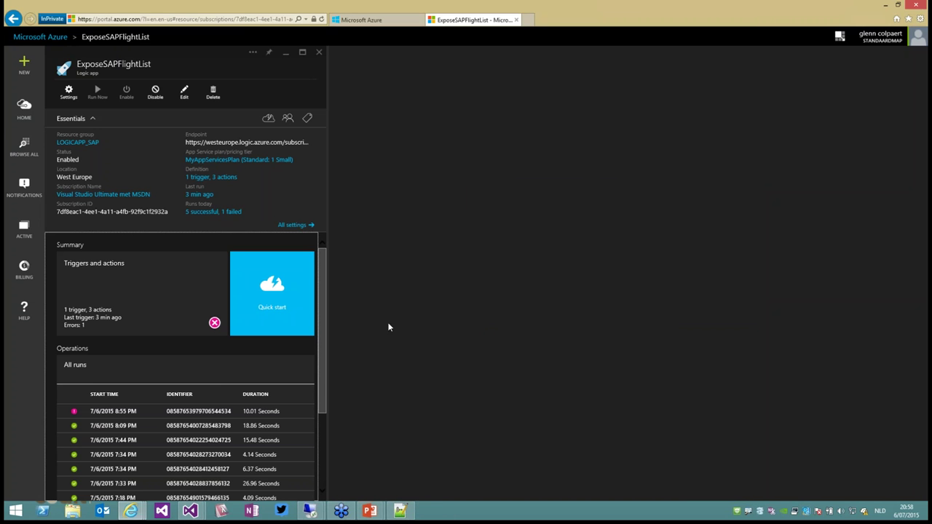
Step: Open the ExposeSAPFlightList logic app's Triggers and actions workflow
left_click(170, 304)
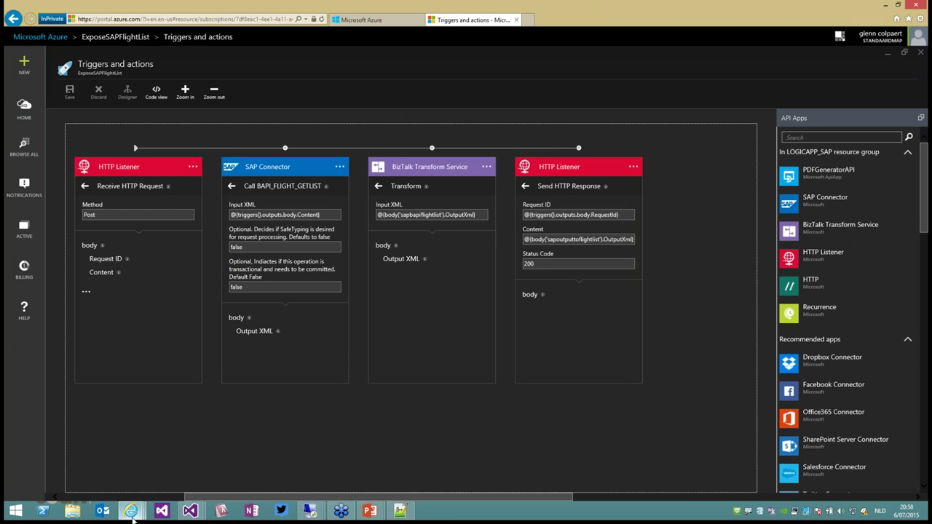
mouse_move(131, 510)
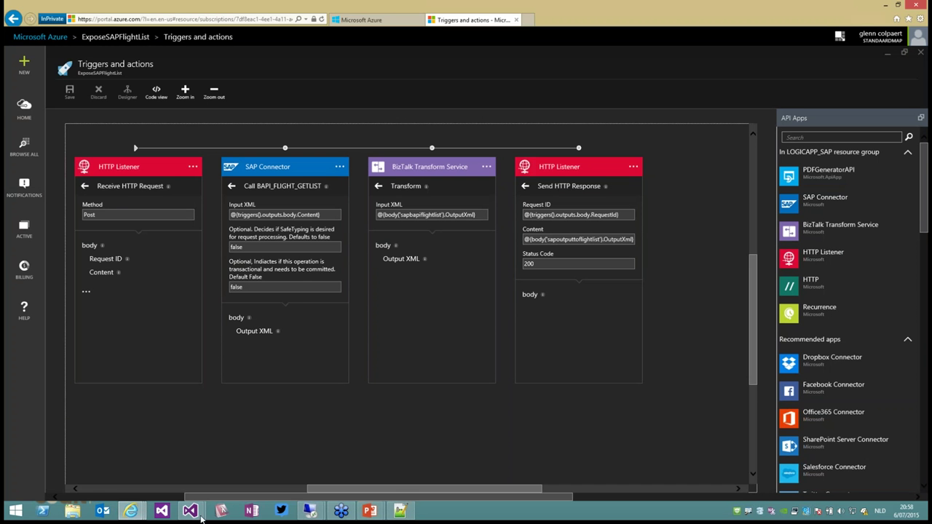
mouse_move(197, 508)
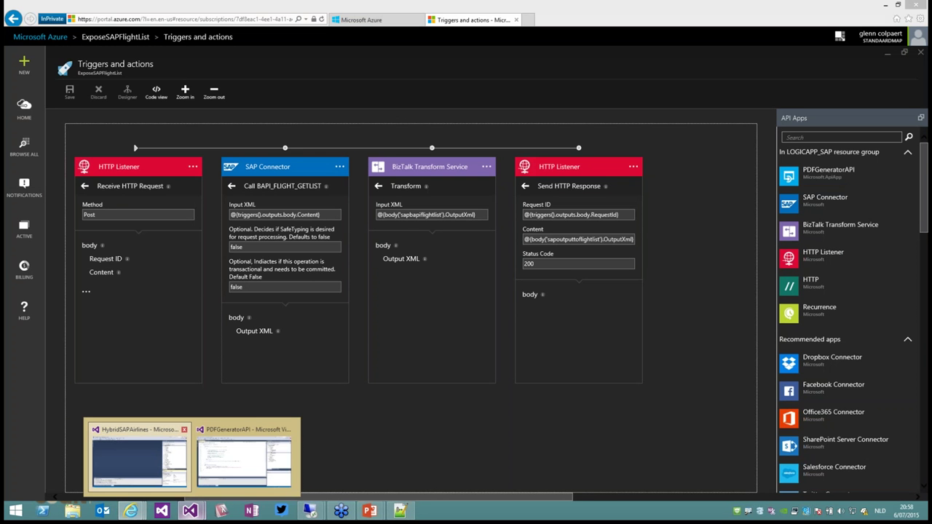
Step: Debug-launch HybridSAPAirlines in Internet Explorer and search Japan Airlines flights
left_click(139, 459)
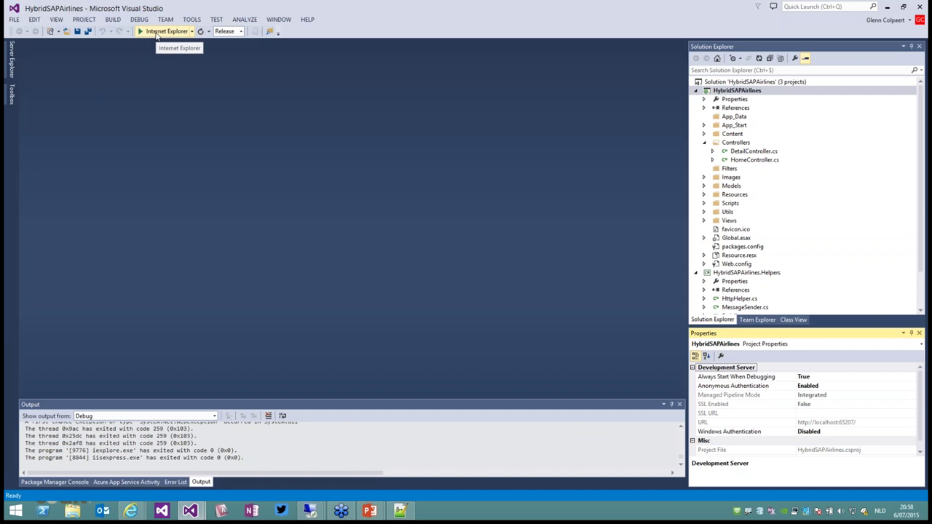
left_click(164, 30)
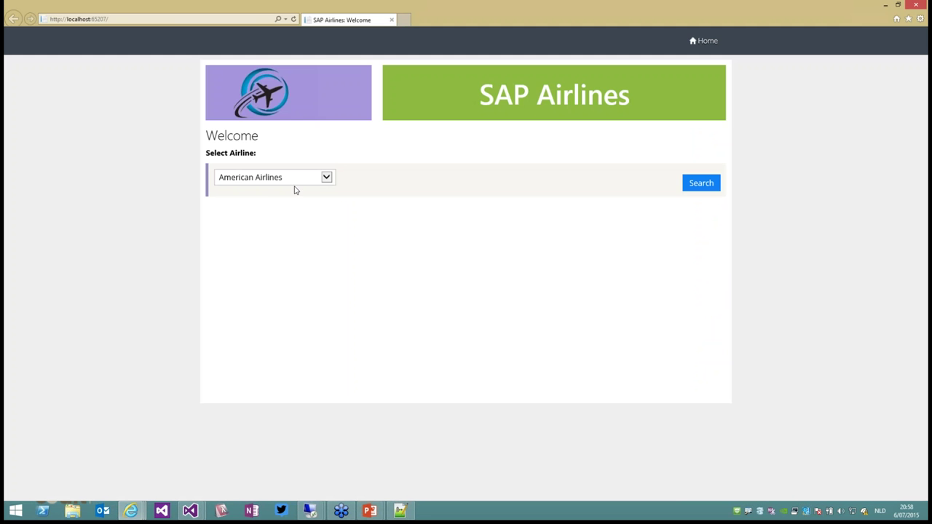
left_click(292, 179)
left_click(262, 197)
left_click(262, 178)
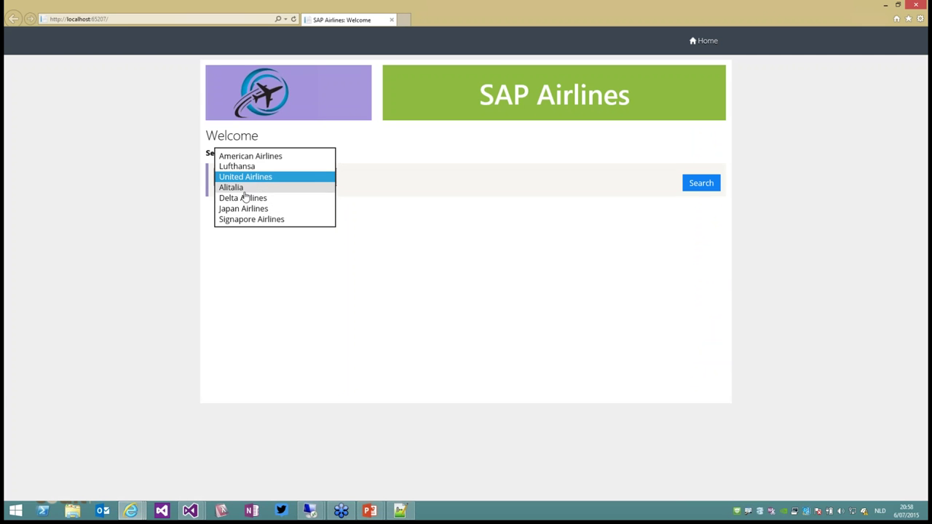
left_click(244, 209)
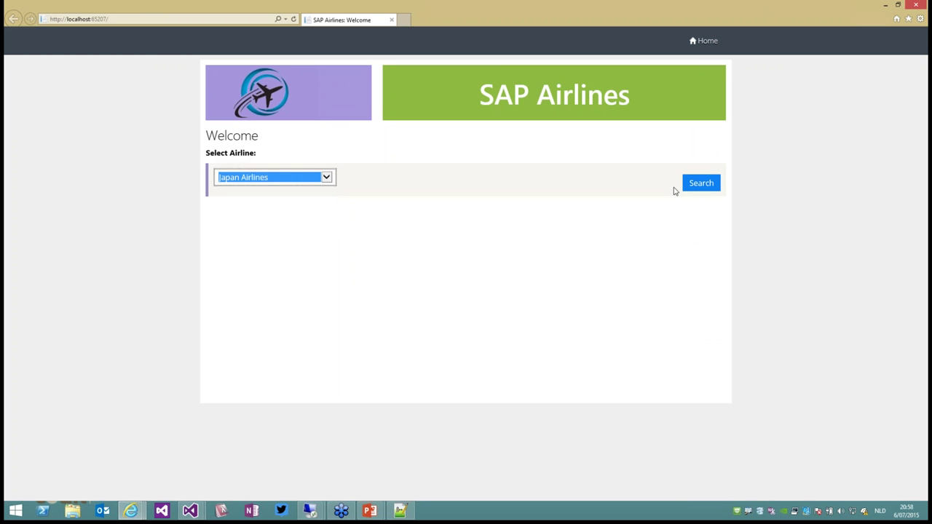
left_click(695, 183)
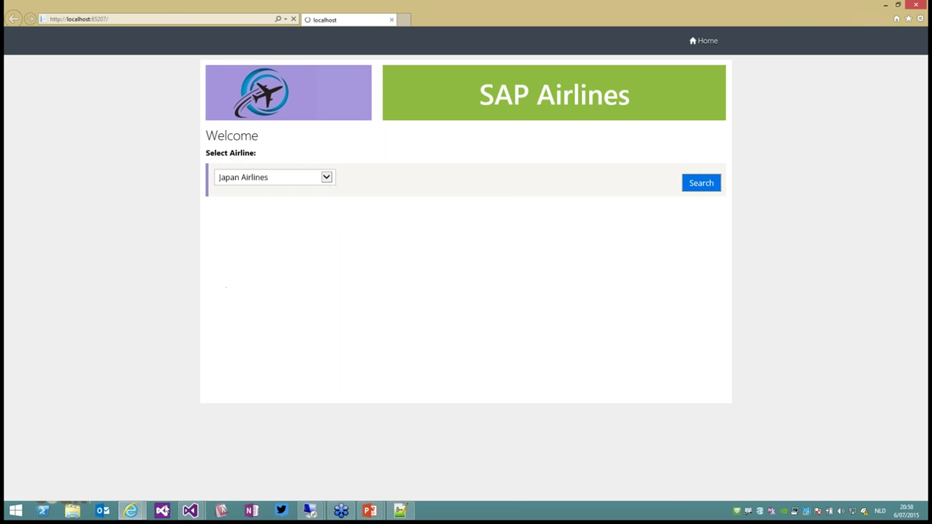
left_click(136, 511)
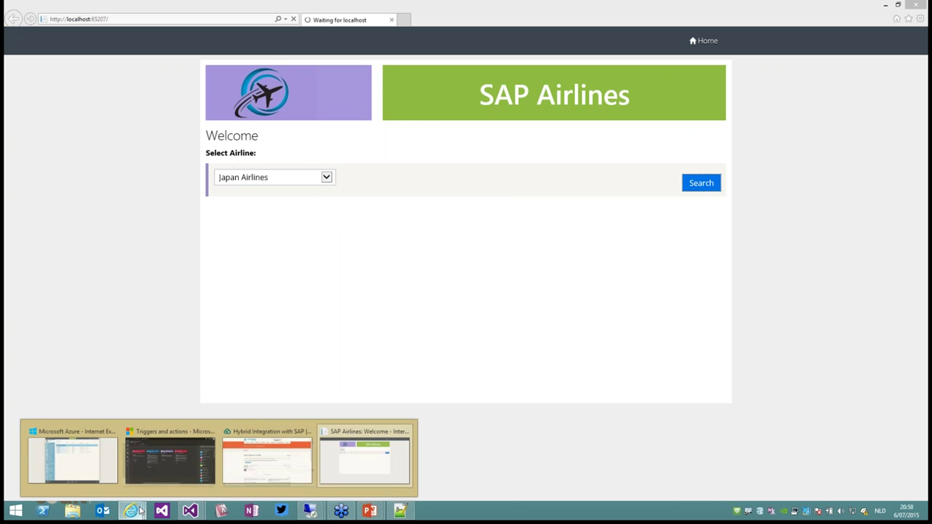
left_click(159, 484)
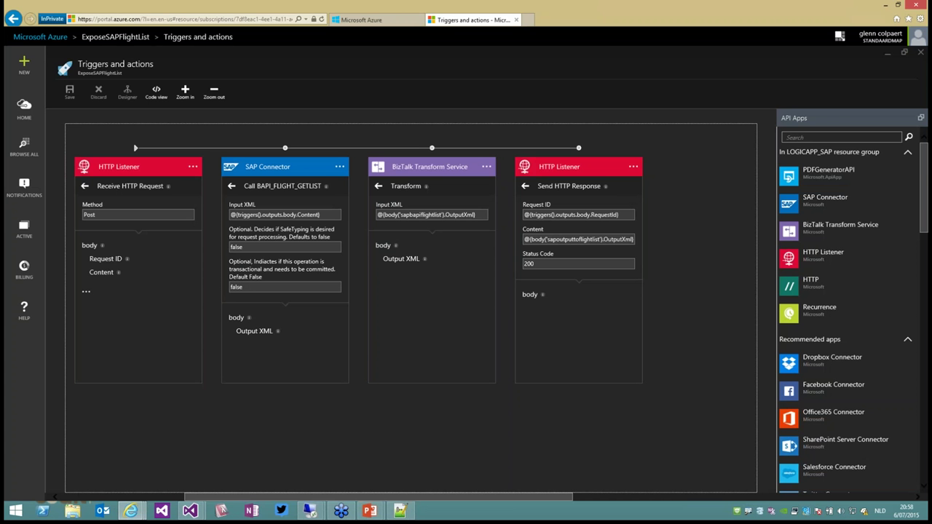
Step: Open the SAPBAPIFlightList API app from the dashboard, review it, then close it
left_click(23, 117)
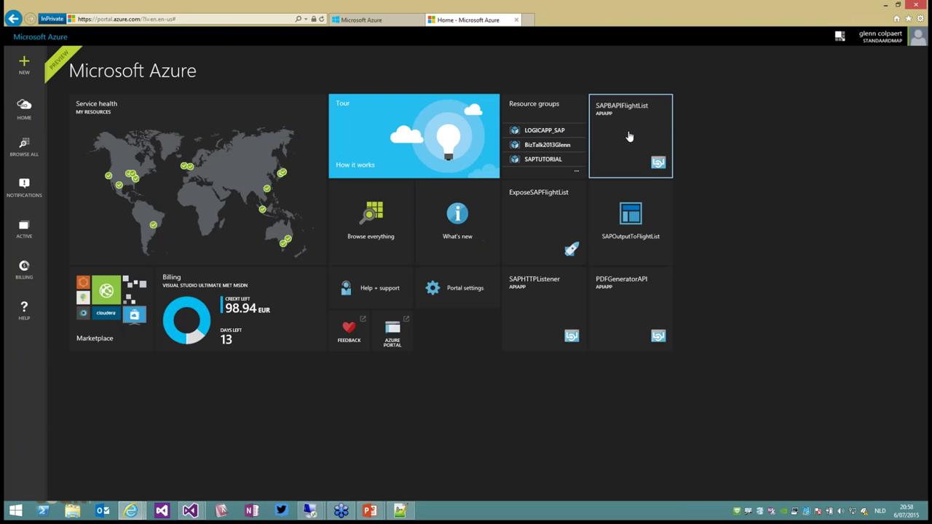
left_click(627, 132)
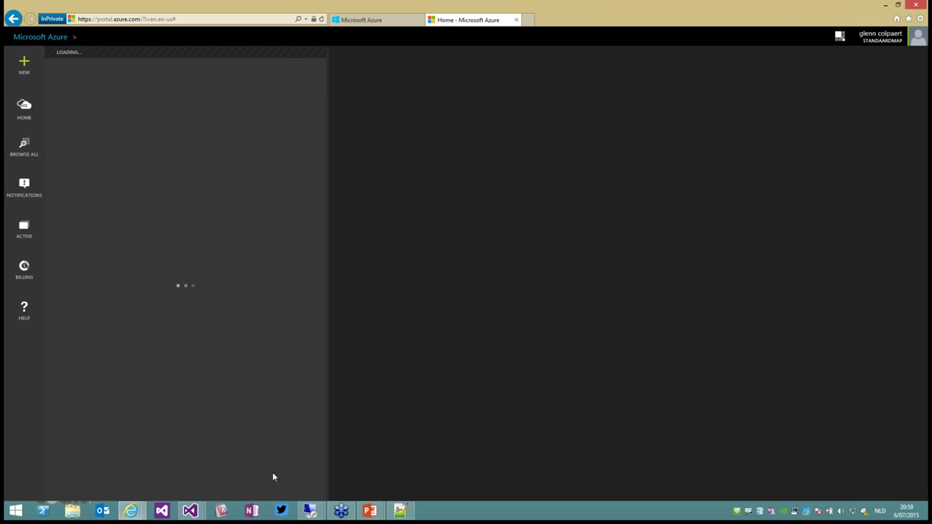
left_click_drag(323, 301, 305, 356)
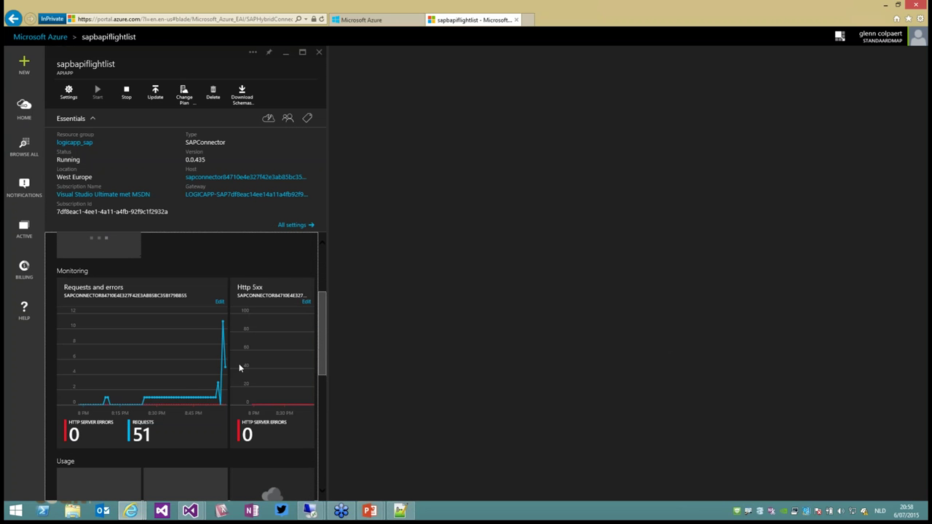
left_click_drag(323, 321, 320, 359)
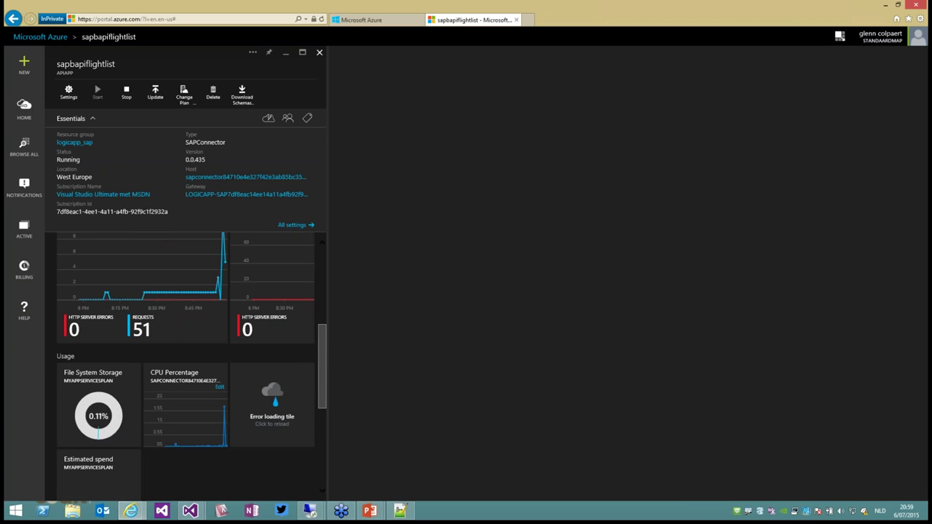
left_click(319, 52)
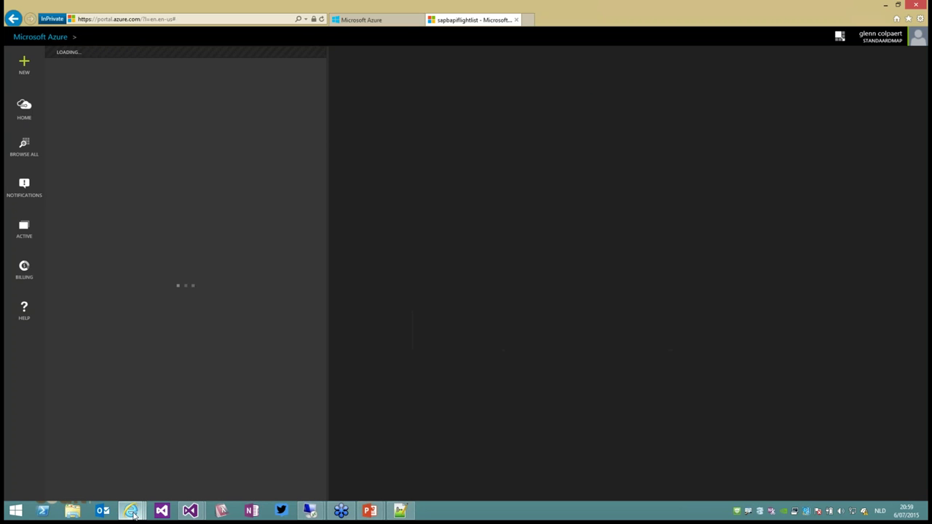
Step: Snap the SAP Airlines window to the right half beside the Azure portal
mouse_move(132, 509)
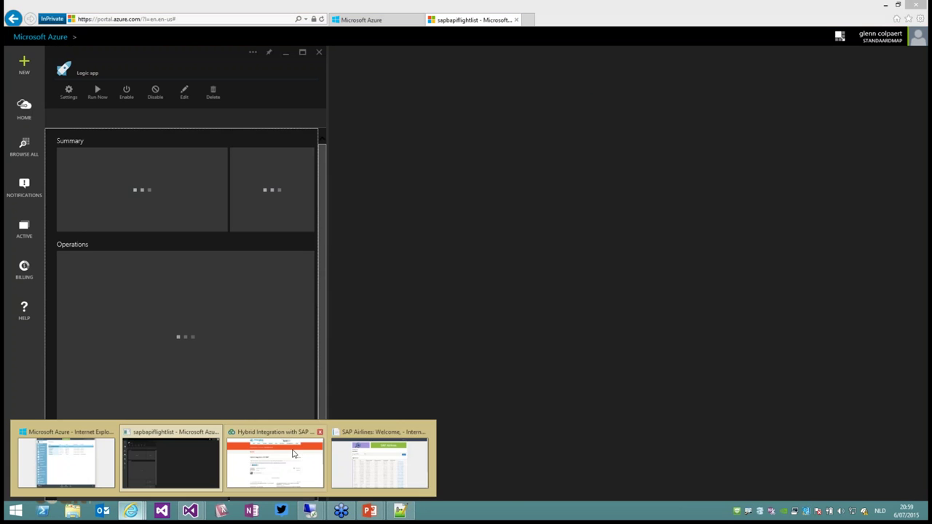
left_click(357, 459)
left_click_drag(895, 9, 931, 60)
left_click(362, 408)
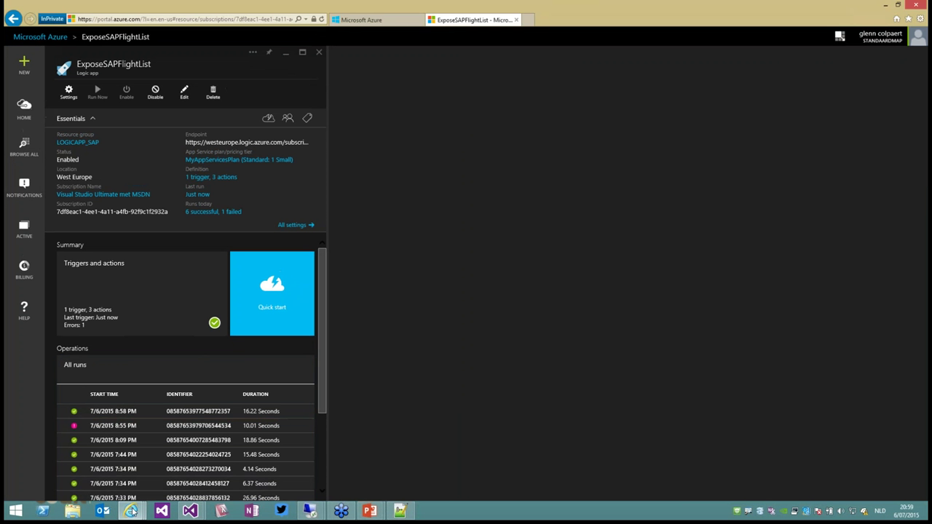
mouse_move(145, 506)
left_click(369, 456)
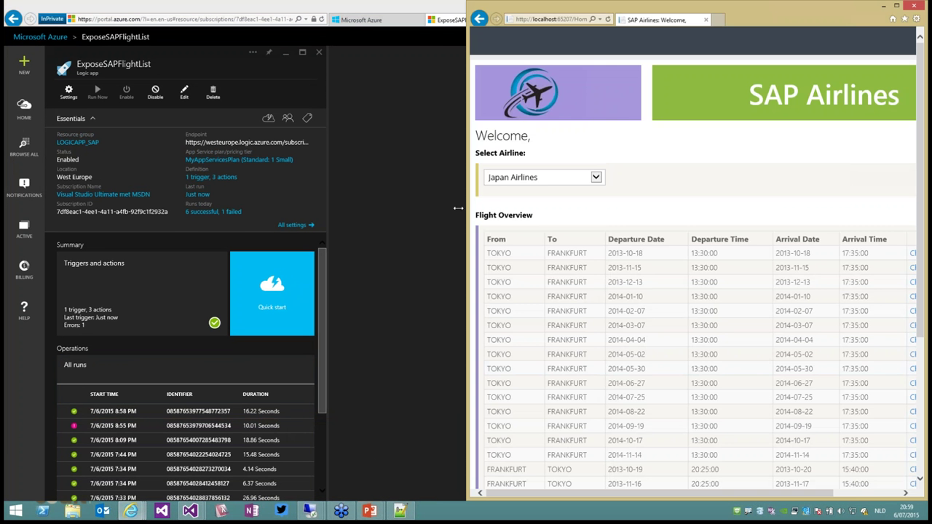
Step: Maximize SAP Airlines, search Alitalia flights, and check the Rome–Frankfurt flight's availability
left_click_drag(458, 208, 373, 208)
left_click(897, 7)
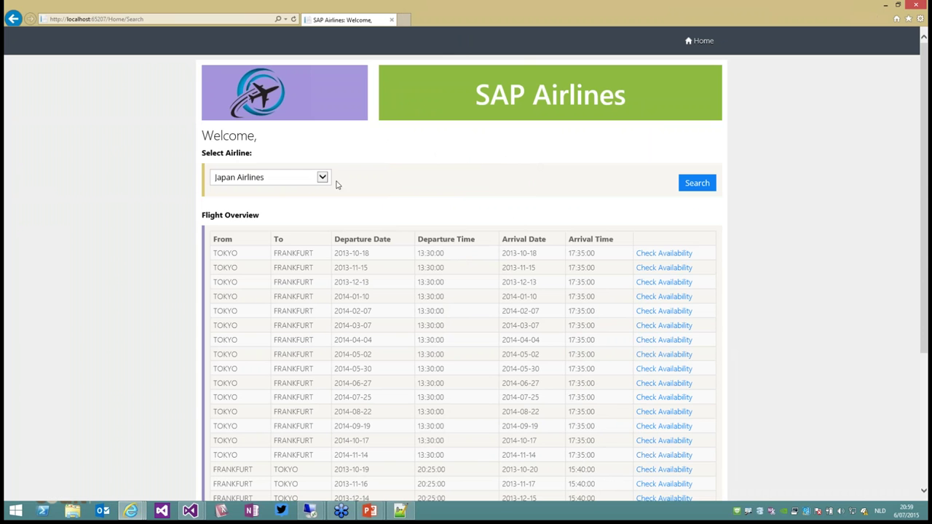
left_click(323, 181)
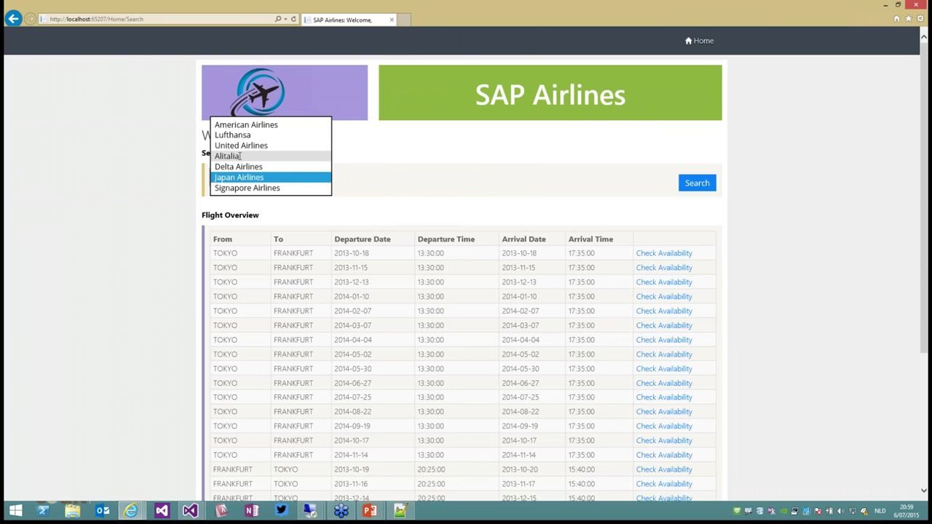
left_click(154, 262)
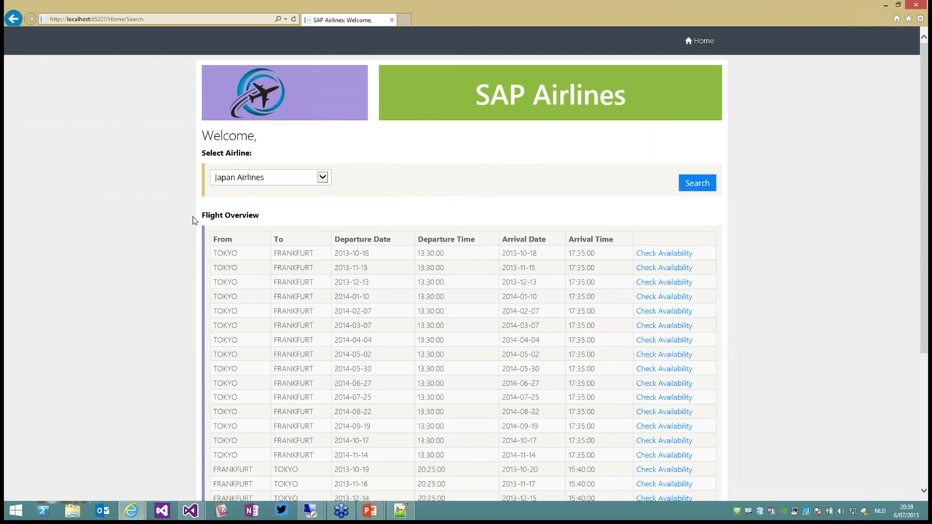
left_click(220, 179)
left_click(231, 154)
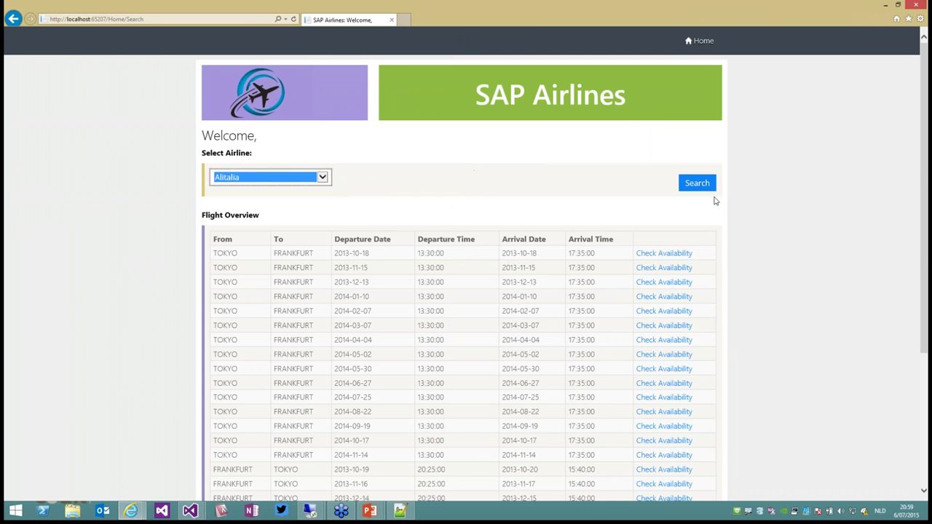
left_click(697, 189)
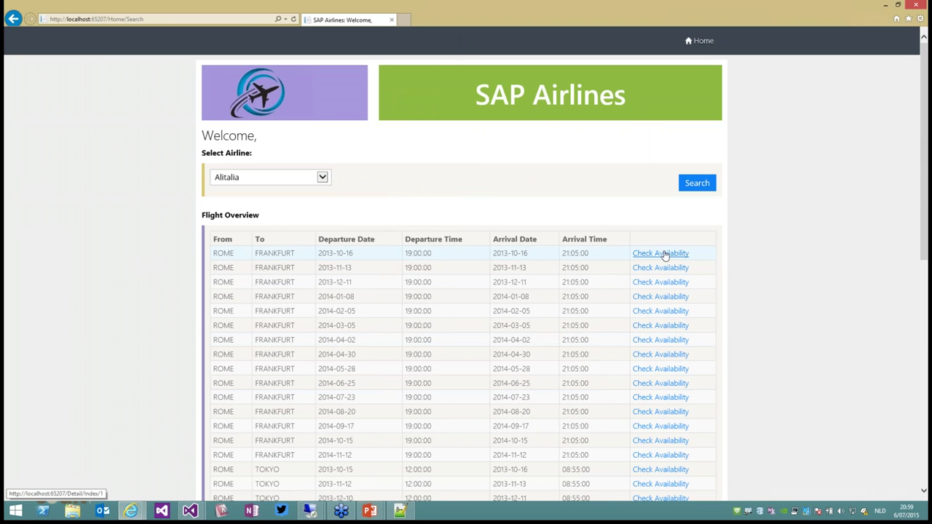
left_click(663, 261)
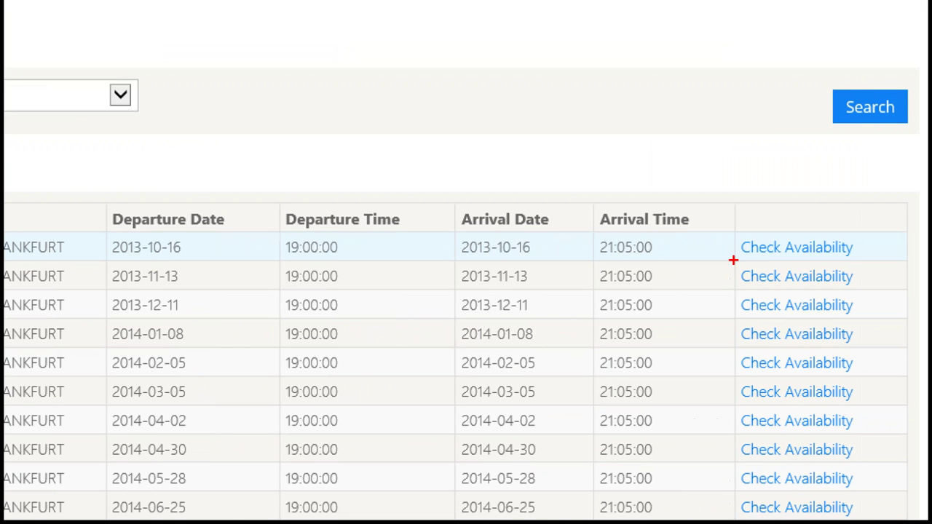
left_click_drag(624, 259, 692, 263)
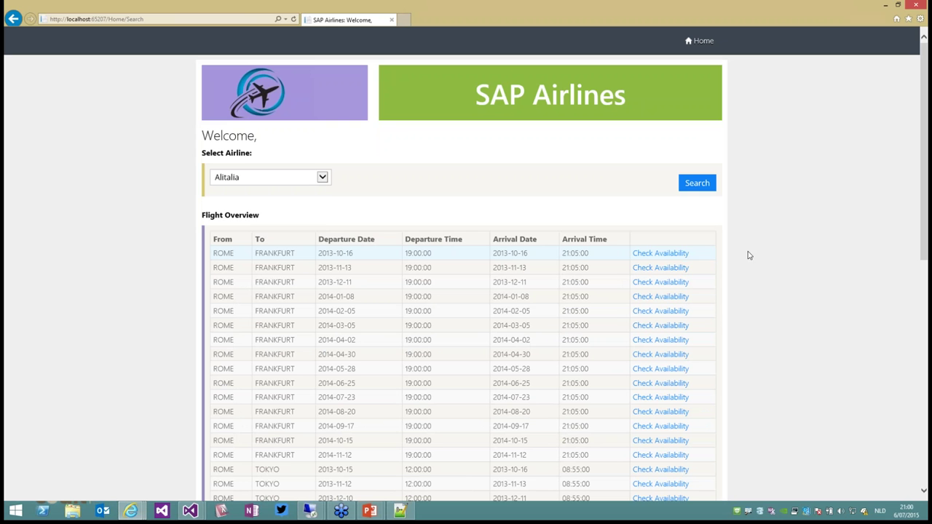
Step: Check availability of the first and third Alitalia flights, returning from each 404 error page
left_click(661, 255)
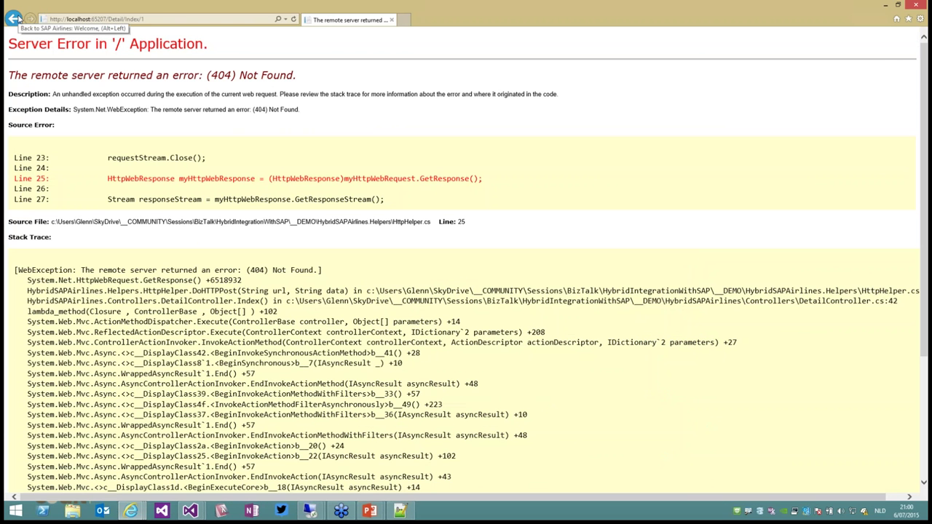
left_click(13, 18)
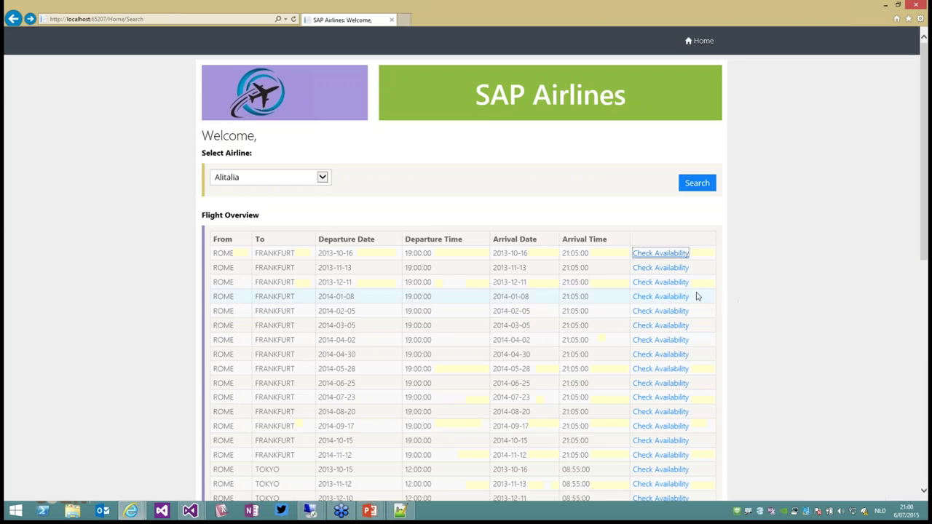
left_click(646, 285)
left_click(12, 19)
Step: Glance at the BizTalk server remote desktop, then switch back to the Azure portal's item list
left_click(311, 510)
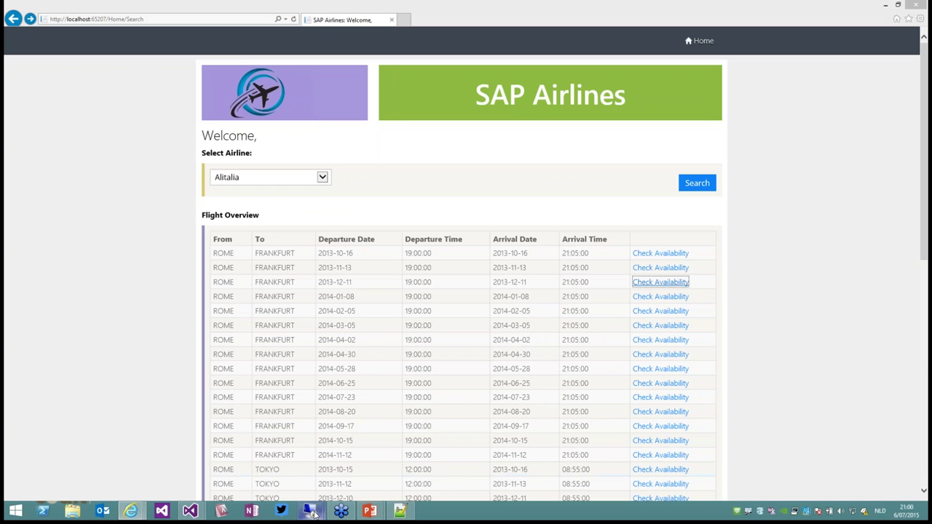
left_click(357, 467)
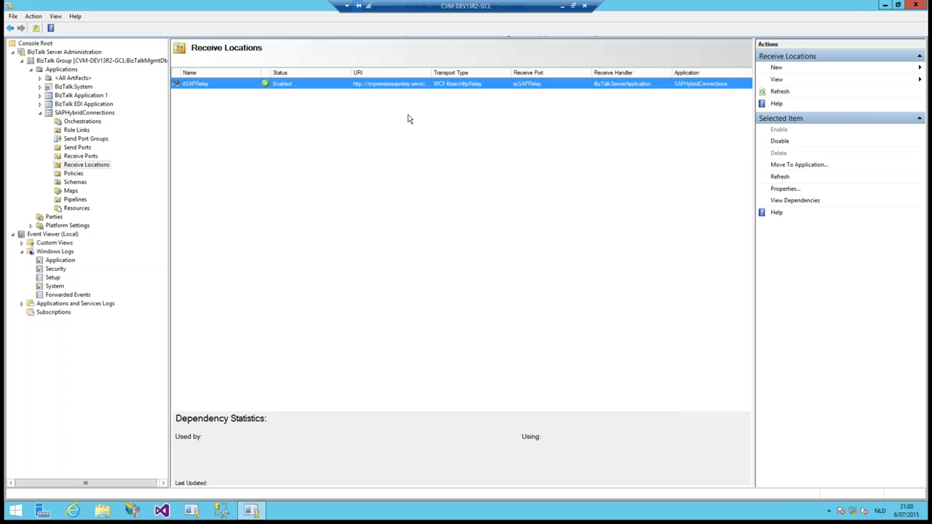
left_click(560, 6)
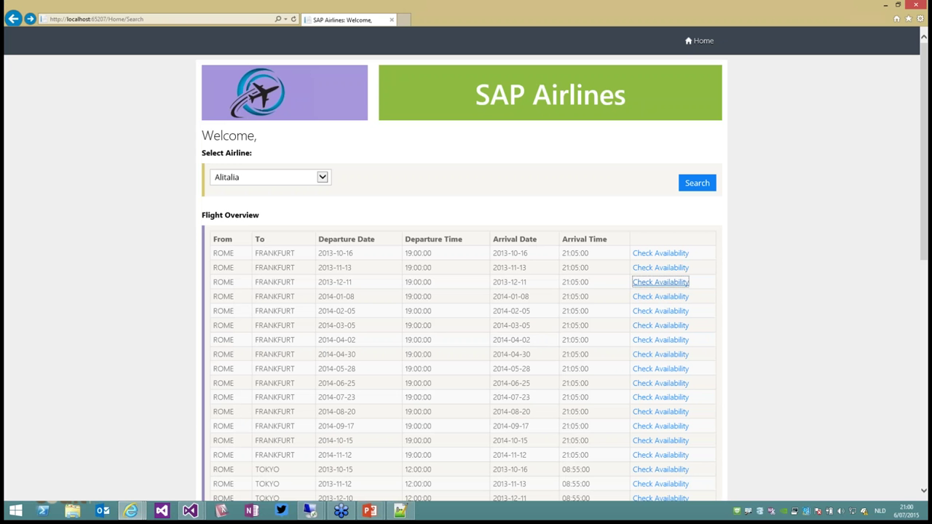
mouse_move(131, 510)
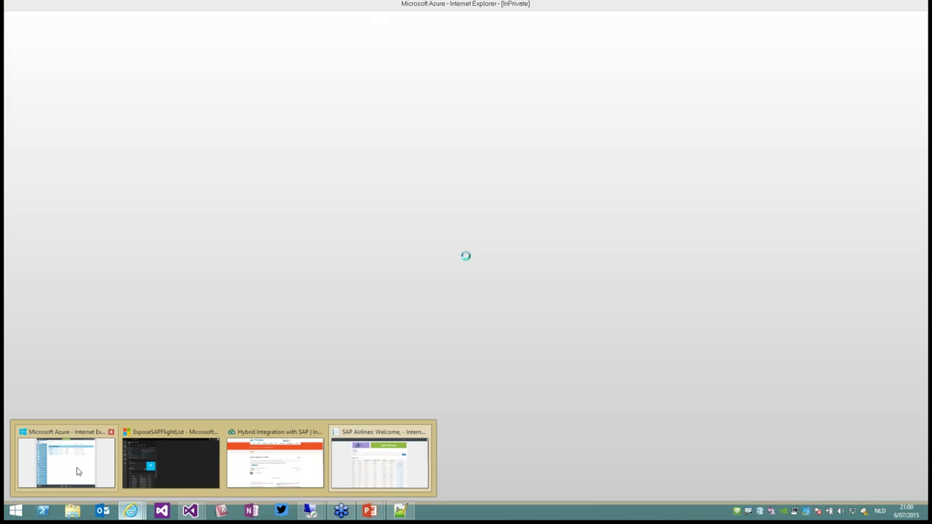
left_click(78, 472)
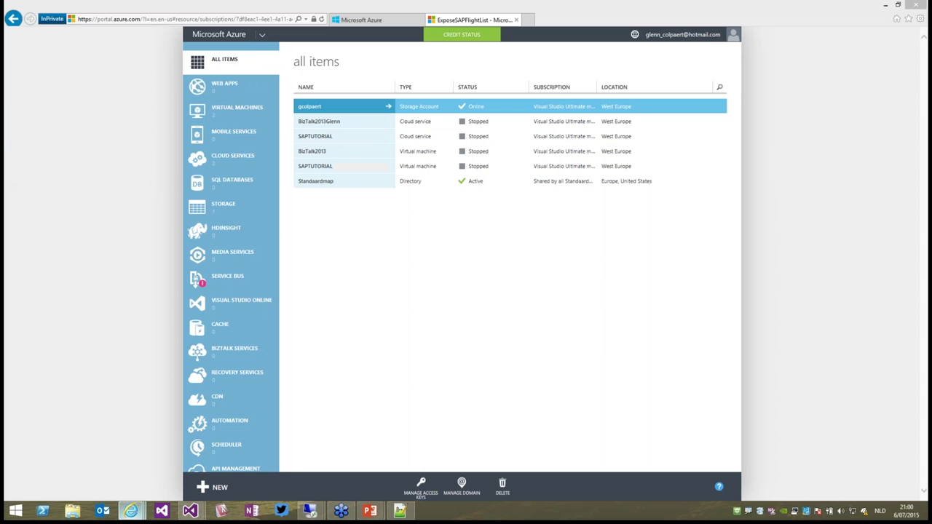
scroll(233, 277, "up", 5)
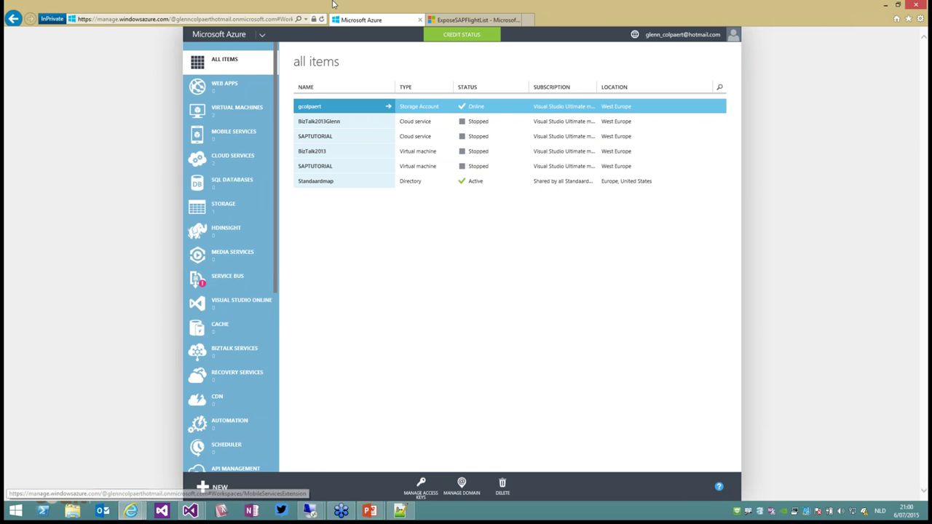
Step: Reload the portal, then search google.be for 'azure status' and open the Azure Status page
left_click(321, 20)
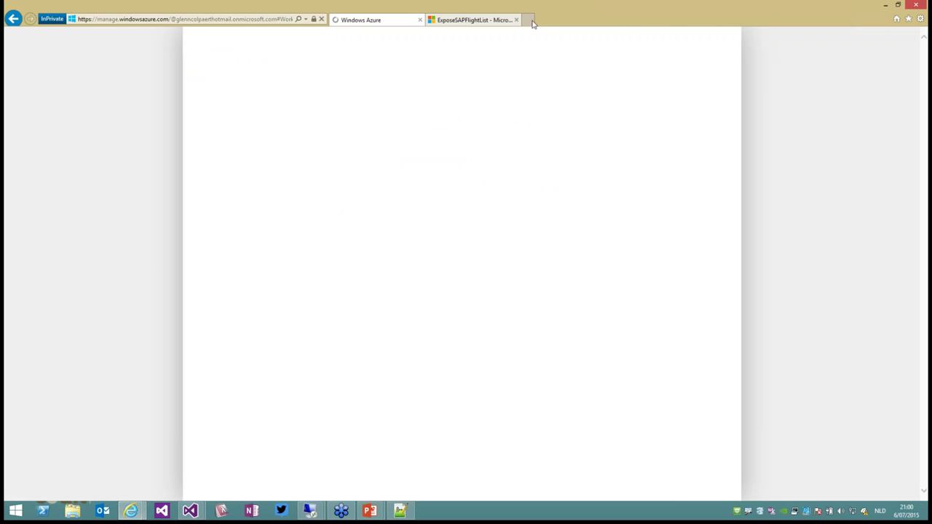
left_click(528, 20)
type("google.be")
key("Return")
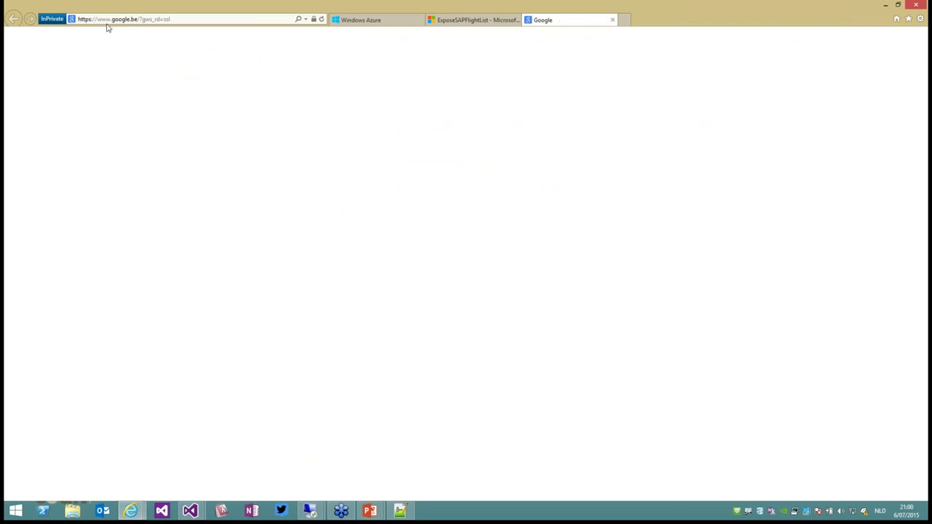
type("azure status")
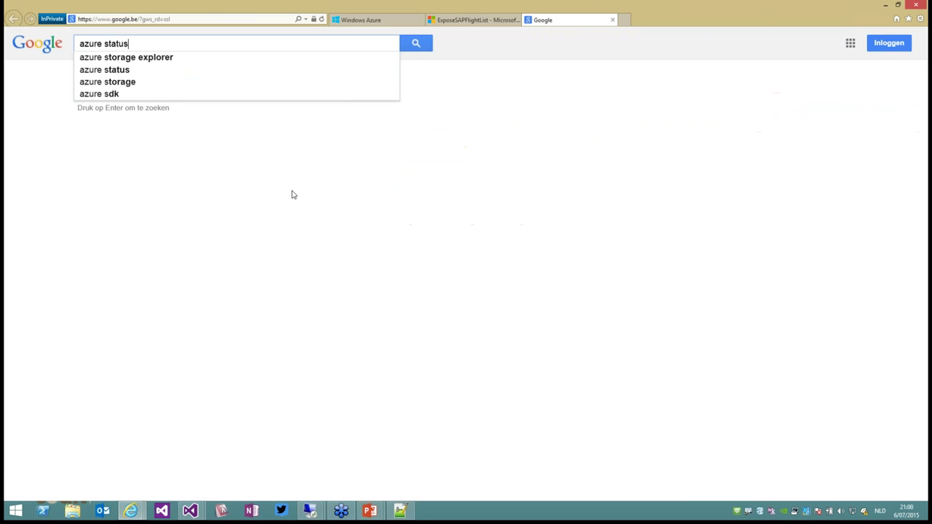
key("Return")
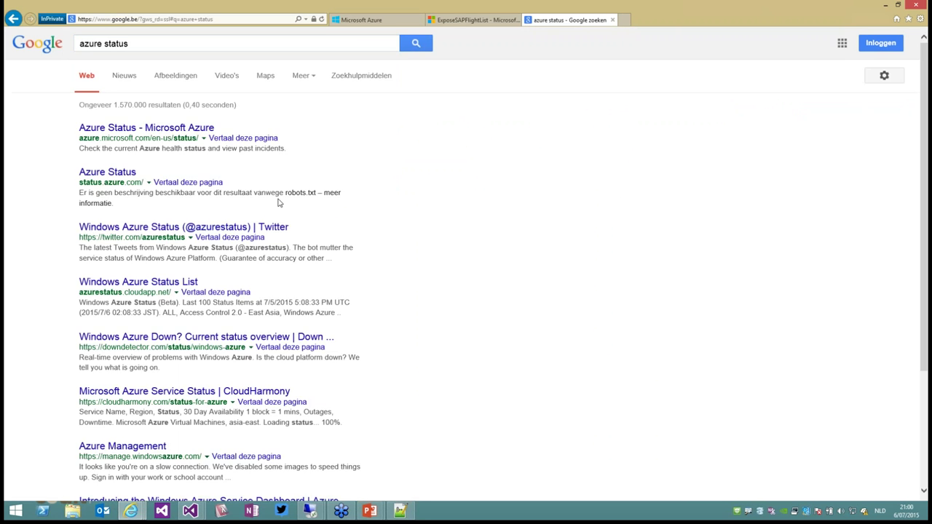
left_click(146, 128)
Step: Close the Azure Status page, returning to the ExposeSAPFlightList portal tab
left_click(362, 20)
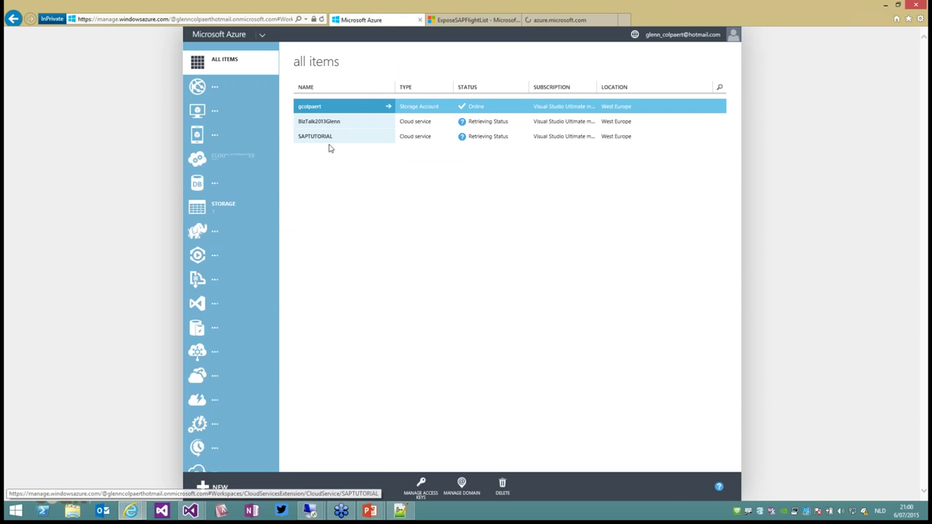
left_click(567, 21)
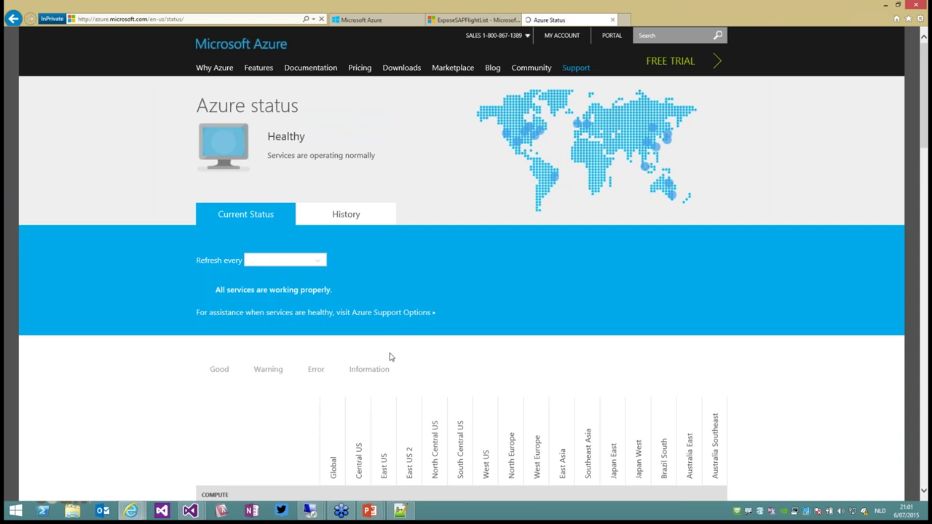
left_click(612, 20)
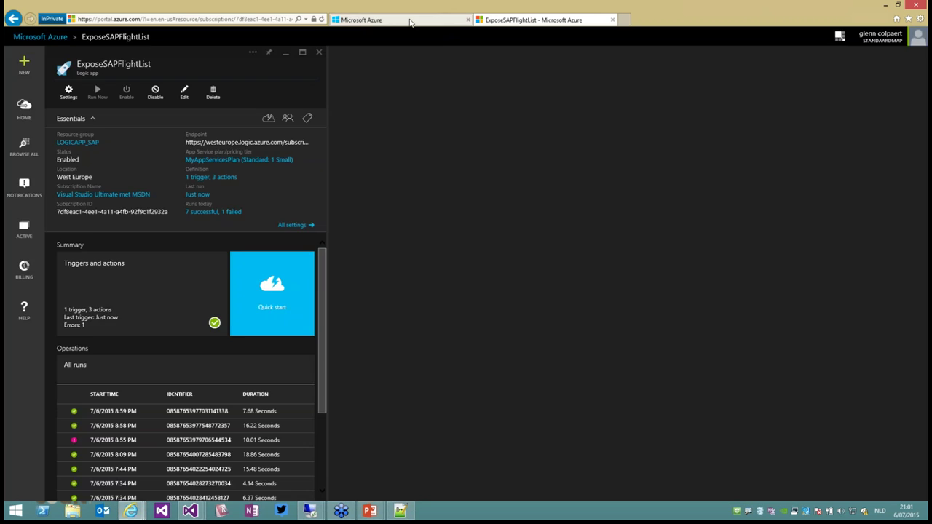
Step: Open the onpremisesaprelay Service Bus namespace and display its Relays list
left_click(364, 19)
scroll(244, 313, "down", 2)
left_click(228, 212)
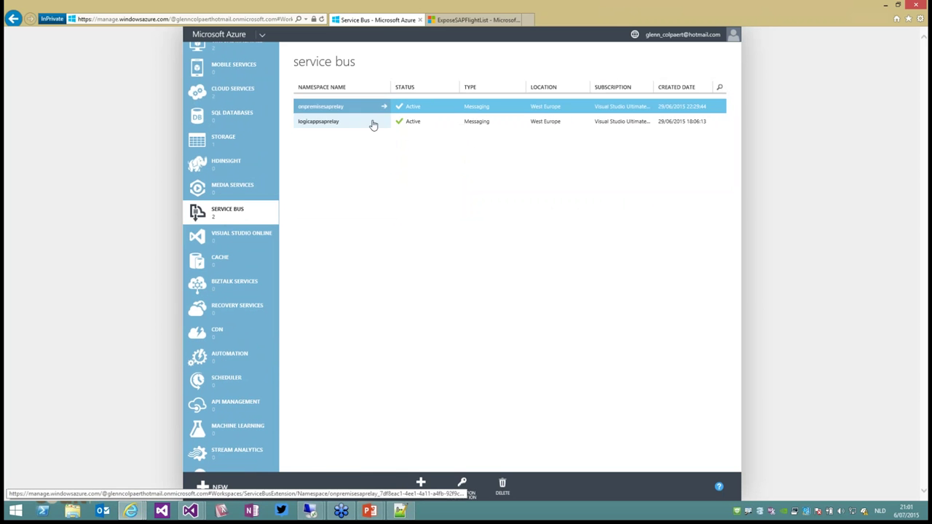
left_click(337, 108)
left_click(405, 86)
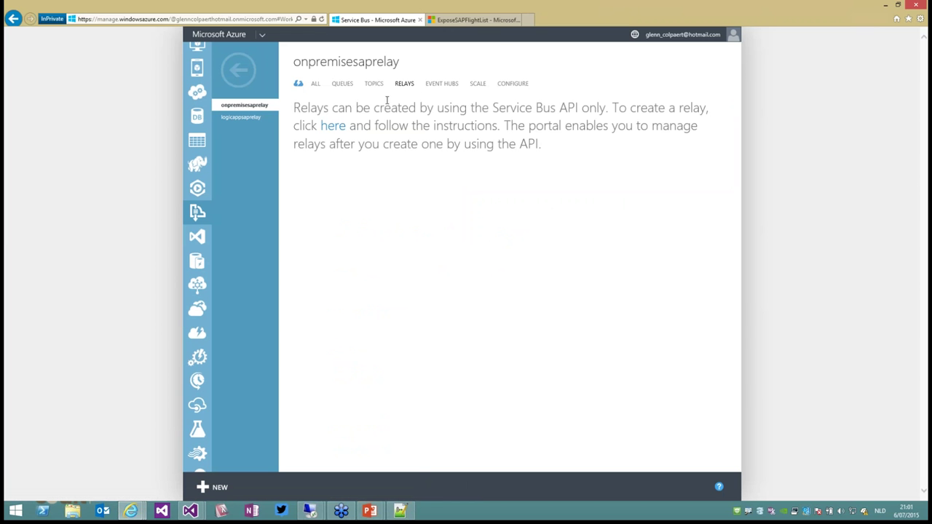
Step: In the BizTalk session, disable and then re-enable the SAPRelay receive location
mouse_move(312, 511)
left_click(345, 469)
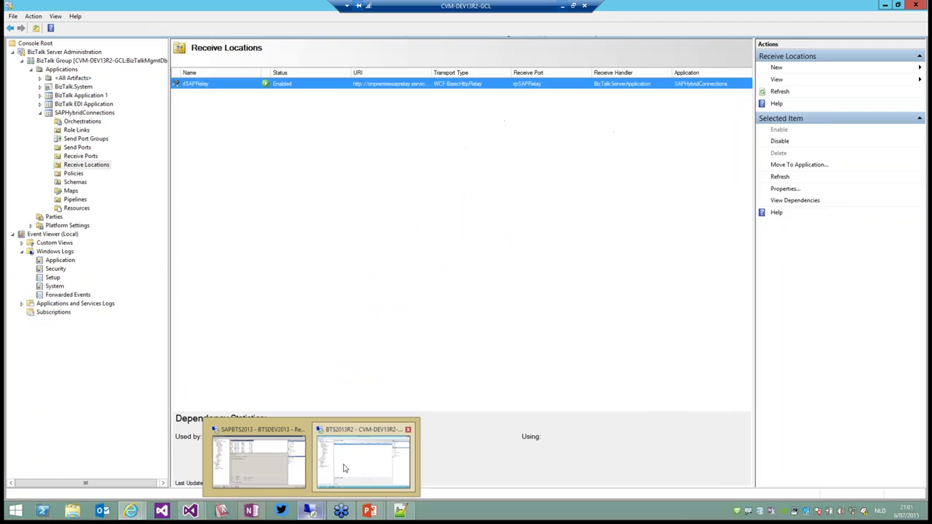
right_click(292, 88)
left_click(309, 104)
right_click(302, 89)
left_click(317, 139)
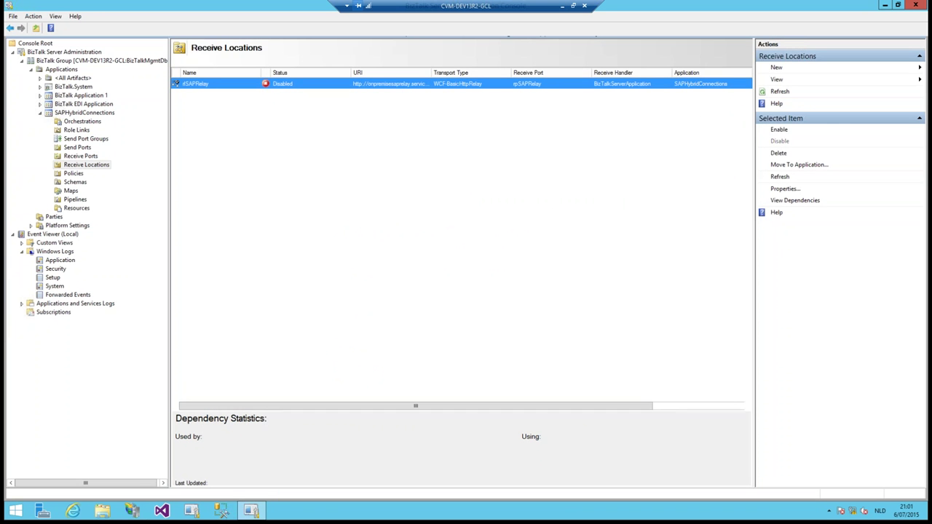
Step: Review relay error 5644 in the Application event log, then minimize the remote session
left_click(55, 263)
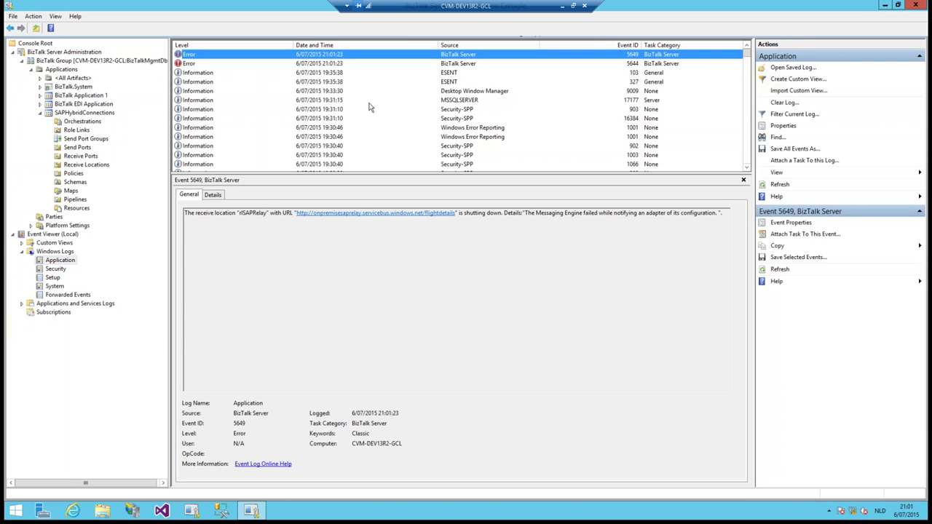
left_click(409, 65)
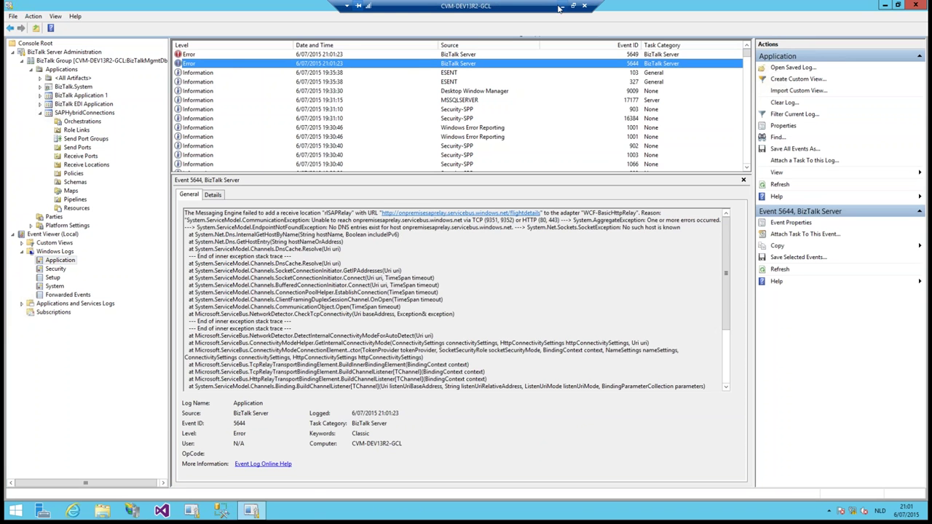
left_click(560, 8)
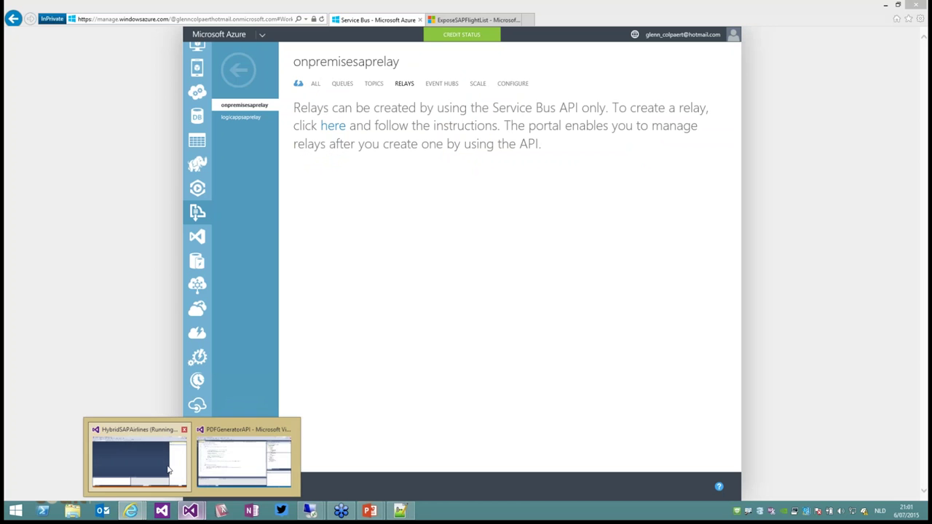
Step: Run the HybridSAPAirlines solution with F5 to open the SAP Airlines welcome page
left_click(169, 470)
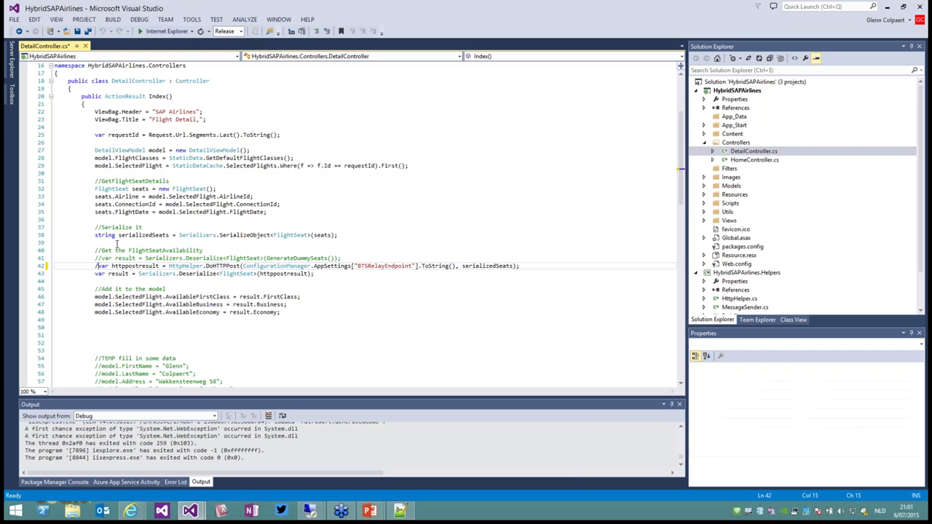
key("F5")
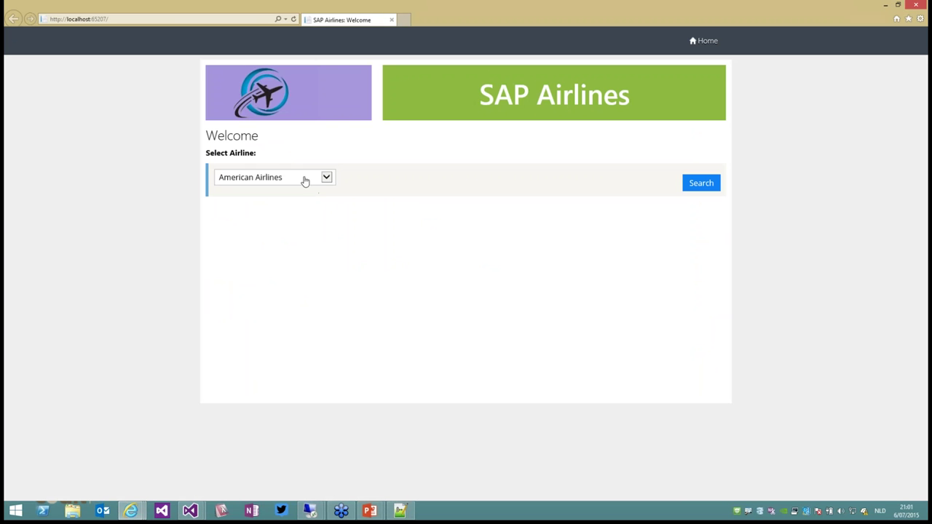
Step: Search Delta Airlines flights and start booking the New York JFK to Frankfurt flight
left_click(294, 182)
left_click(247, 220)
left_click(701, 186)
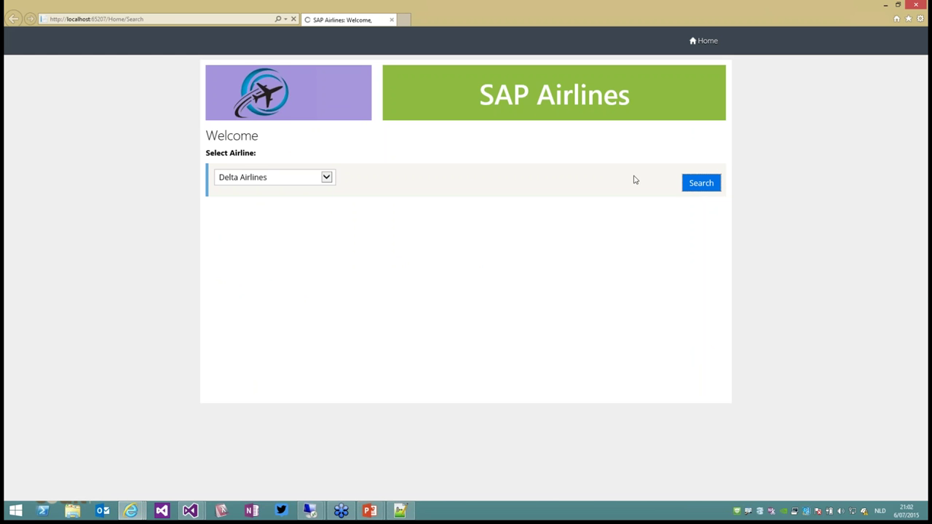
left_click(686, 269)
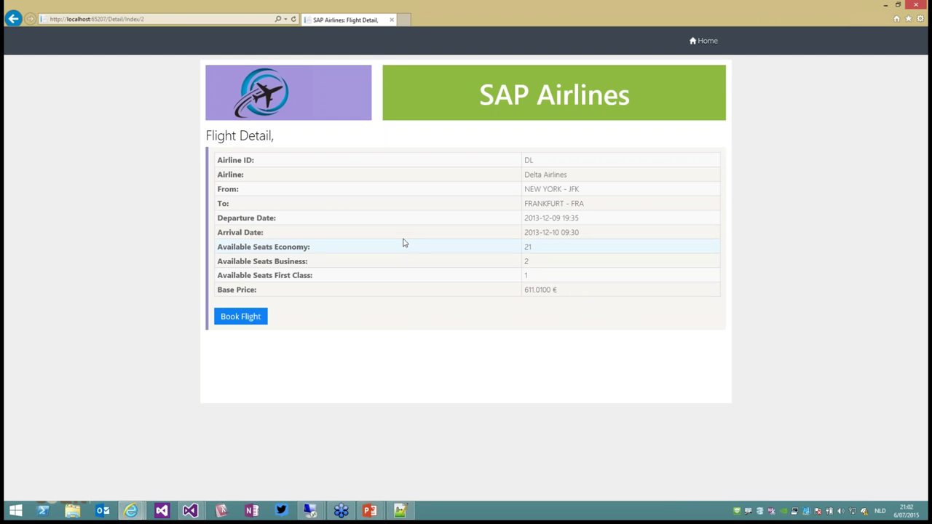
left_click(258, 319)
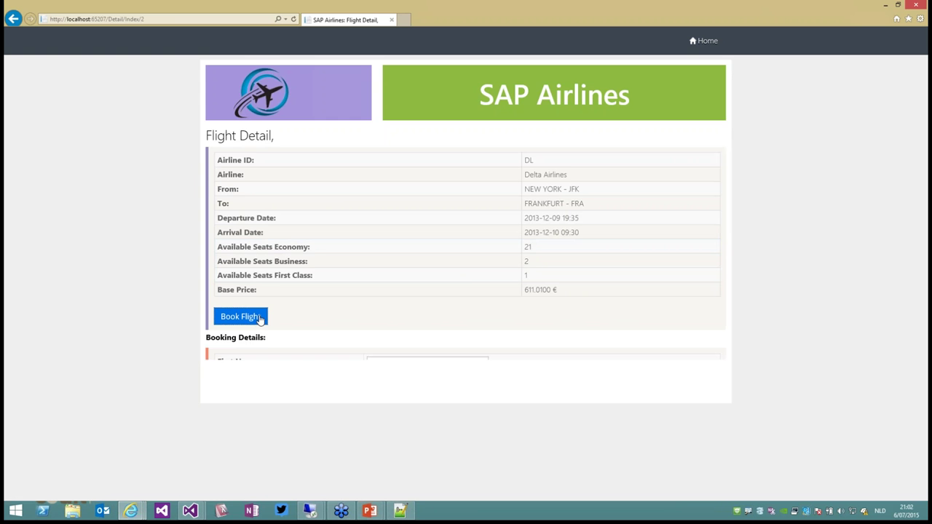
Step: Enter the passenger's first name, last name, e-mail, address and city in the booking form
scroll(390, 308, "down", 1)
scroll(393, 360, "up", 1)
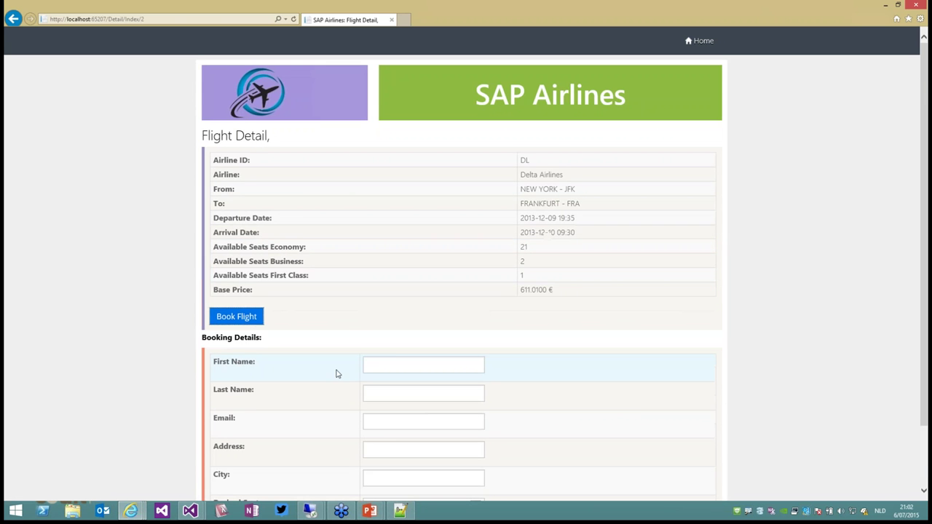
scroll(387, 354, "down", 1)
left_click(390, 292)
type("qs")
key("BackSpace")
key("BackSpace")
key("Tab")
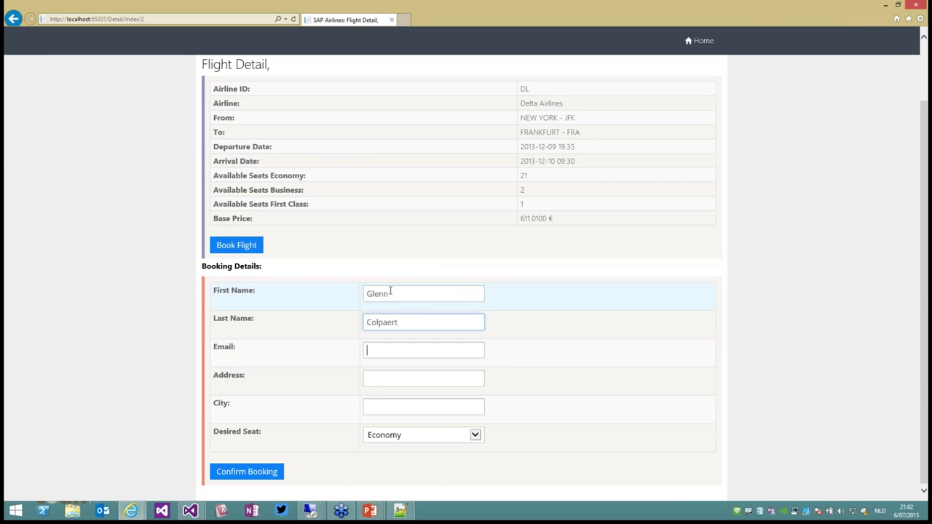
key("Tab")
type("glen")
key("Down")
key("Tab")
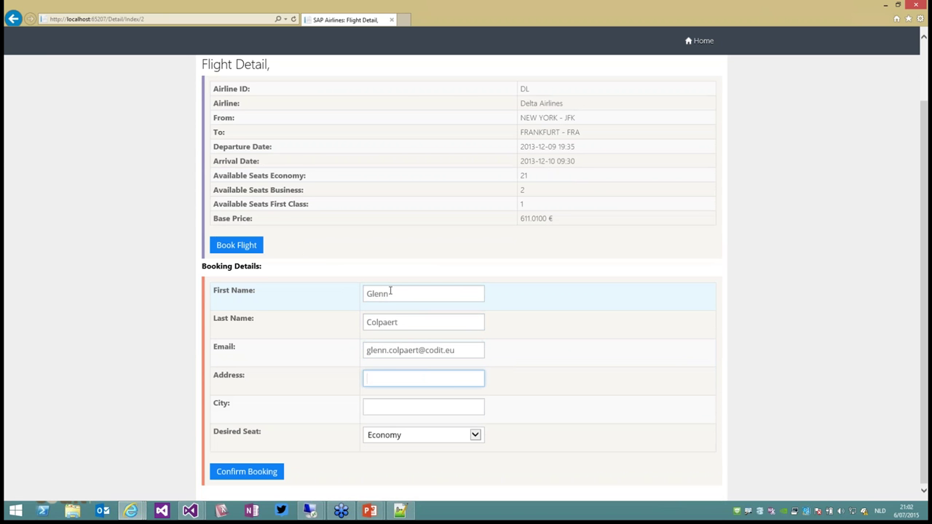
type("xxx")
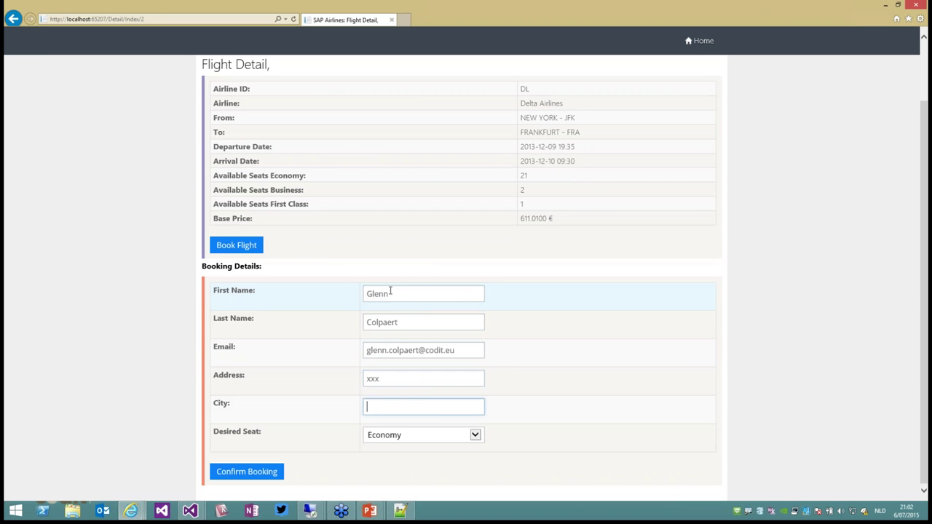
key("Tab")
type("Belgium")
Step: Choose a Business seat and confirm the flight booking
key("Tab")
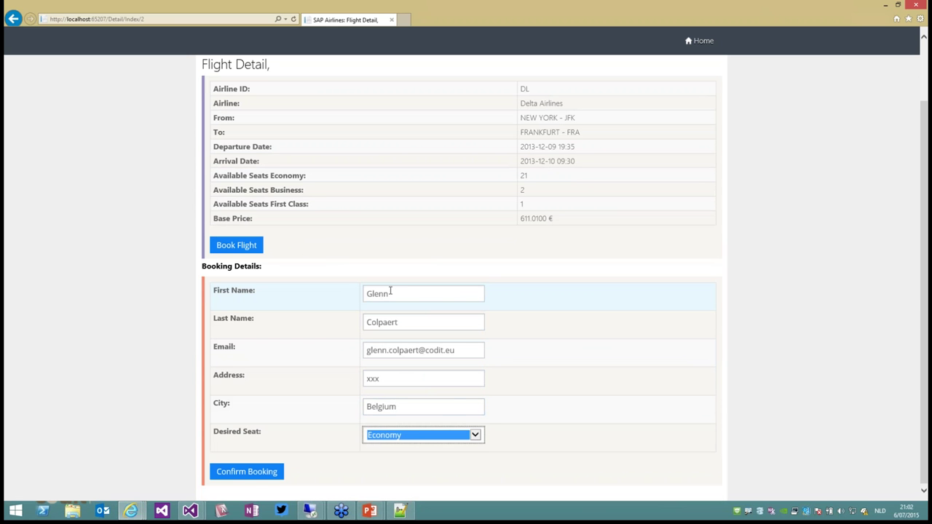
left_click(415, 437)
left_click(396, 446)
left_click(263, 477)
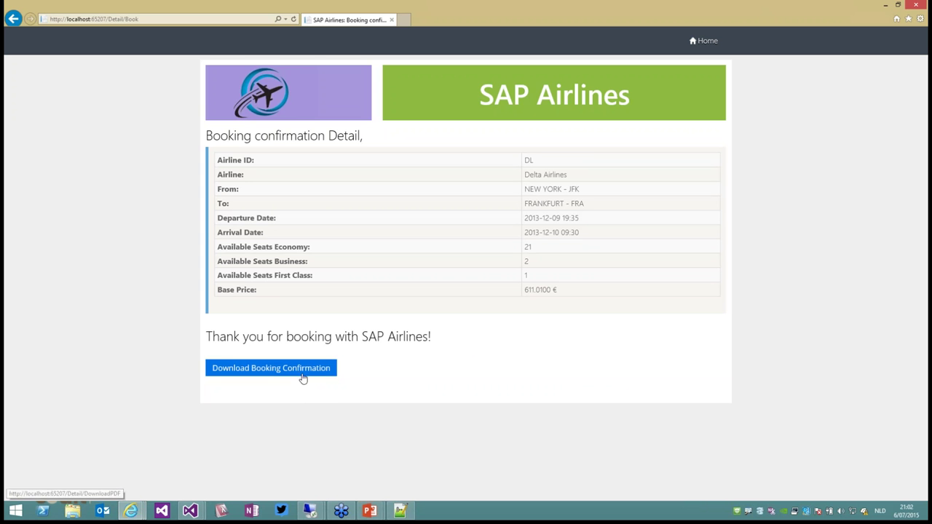
Step: Request the booking confirmation PDF download
left_click(299, 375)
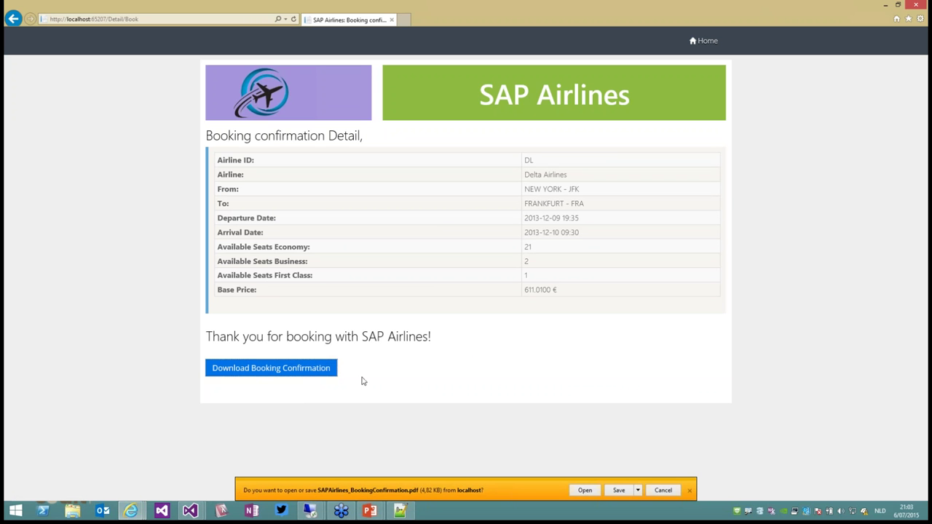
Step: View the confirmation PDF in Foxit Reader, close it, and resume the #DEMO slide show
left_click(585, 490)
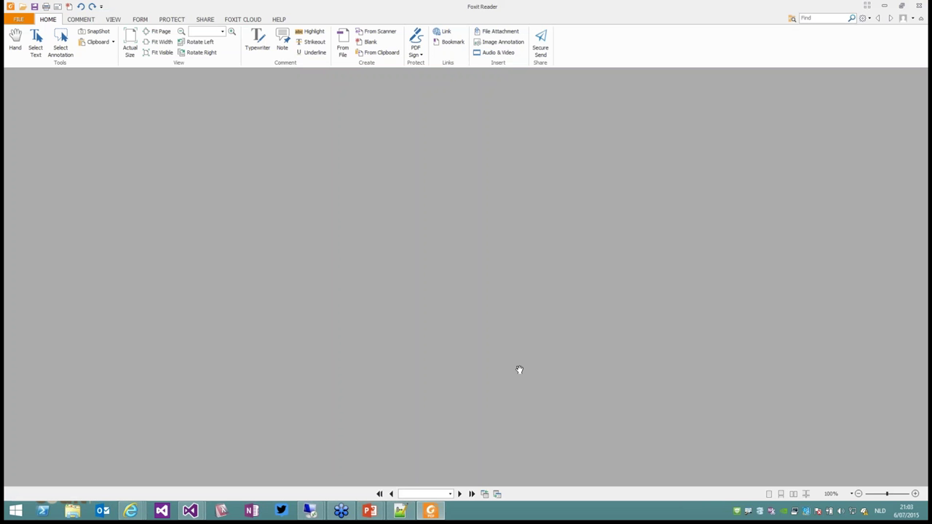
scroll(496, 367, "down", 5)
scroll(476, 364, "up", 4)
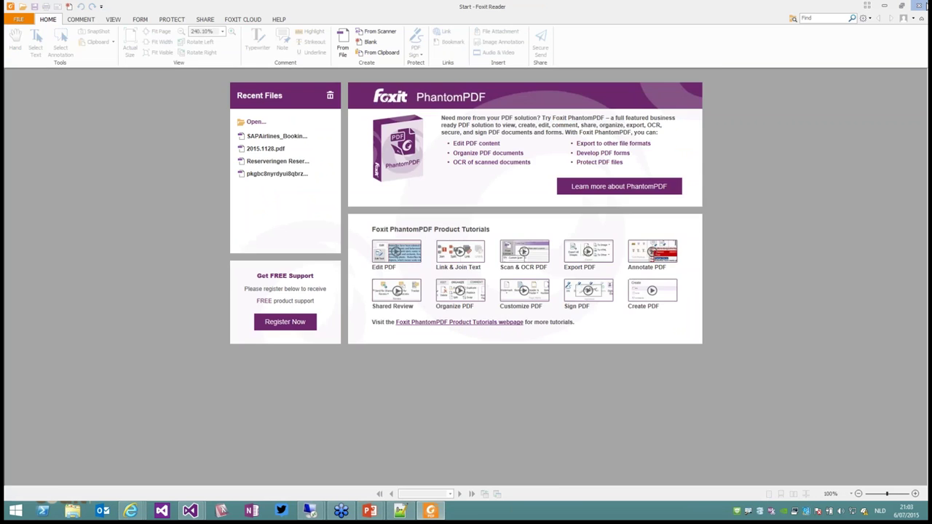
left_click(919, 6)
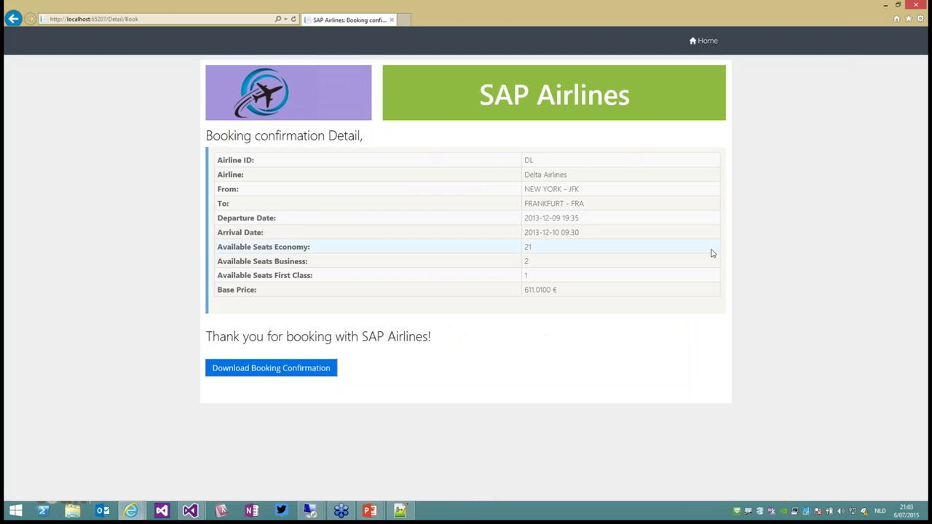
left_click(368, 511)
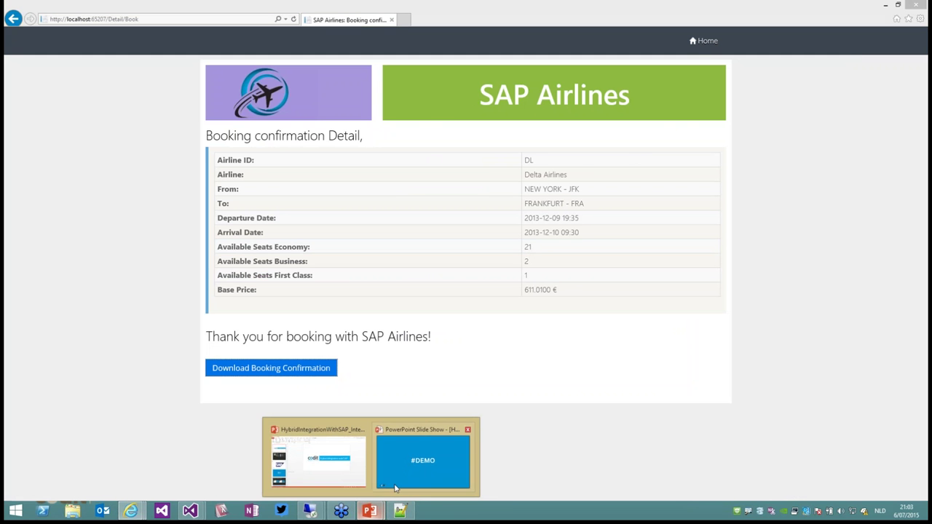
left_click(407, 473)
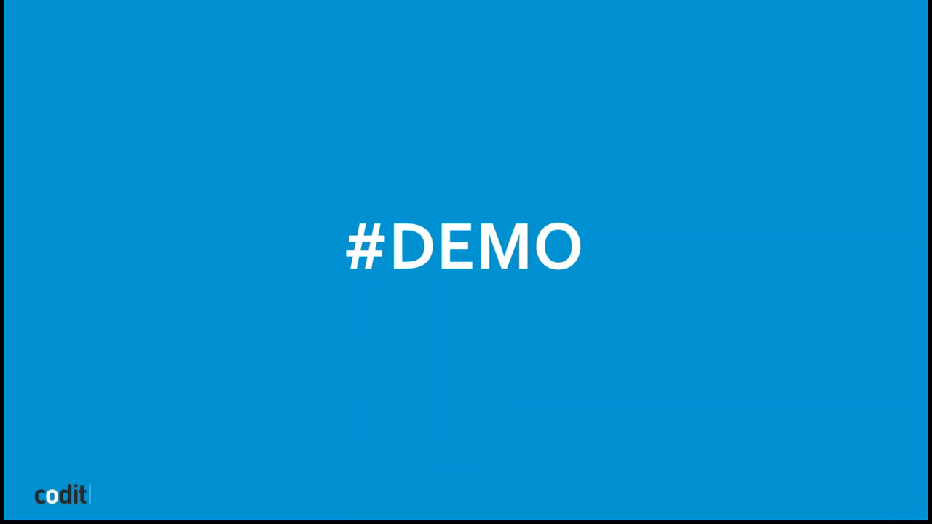